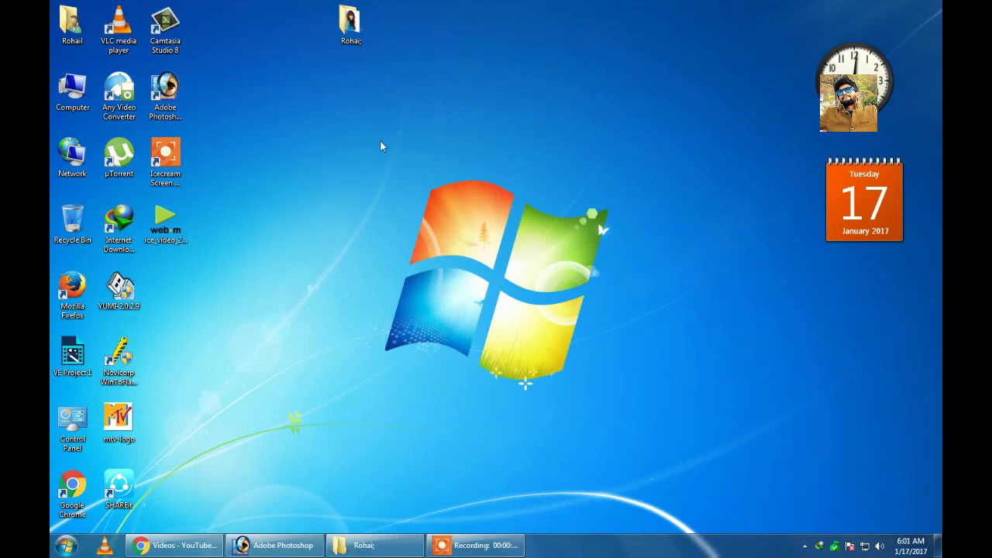
# Step: Minimise Photoshop to reveal the desktop and refresh it
pyautogui.click(285, 547)
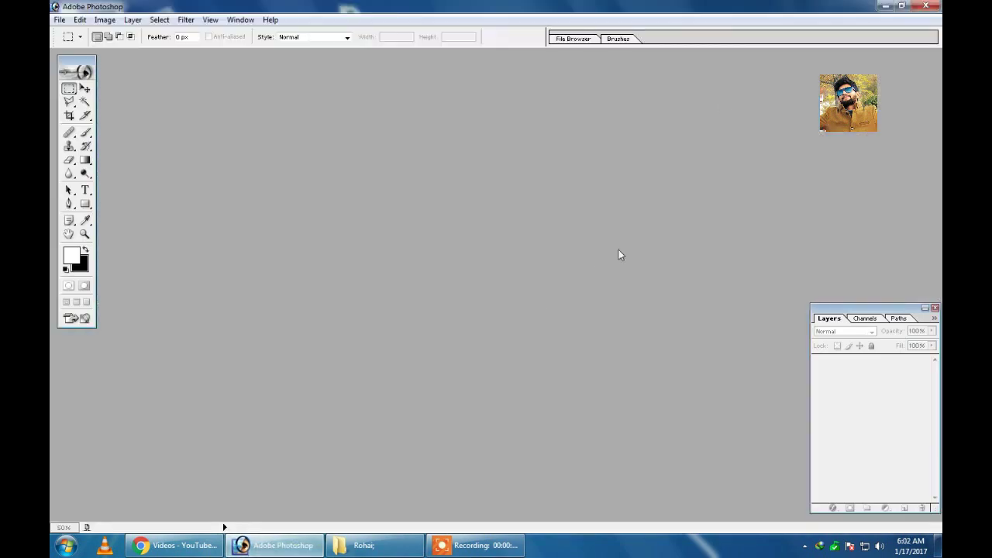
pyautogui.click(886, 6)
pyautogui.rightClick(476, 103)
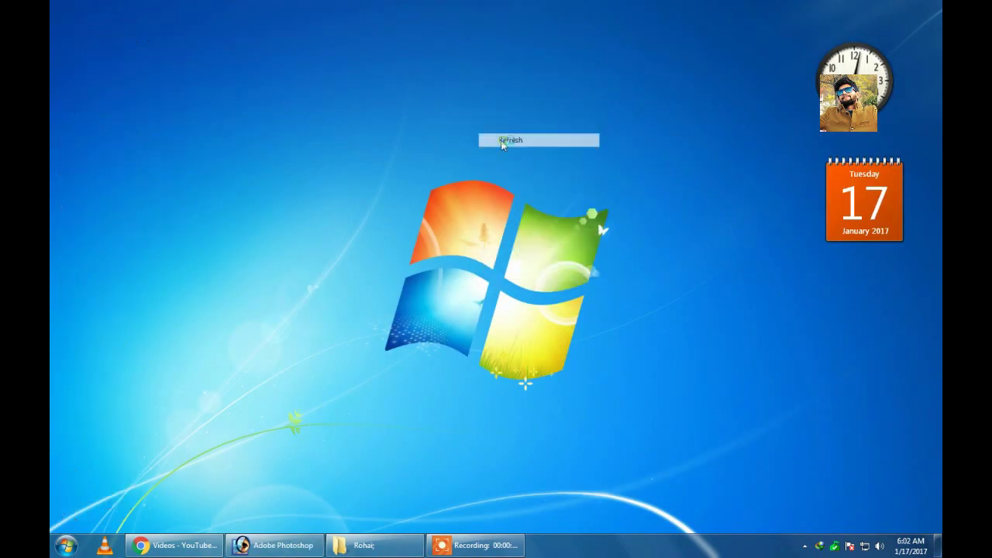
pyautogui.rightClick(422, 115)
# Step: Open the portrait's desktop folder in a maximised Explorer window
pyautogui.click(390, 131)
pyautogui.rightClick(389, 126)
pyautogui.click(362, 42)
pyautogui.doubleClick(362, 42)
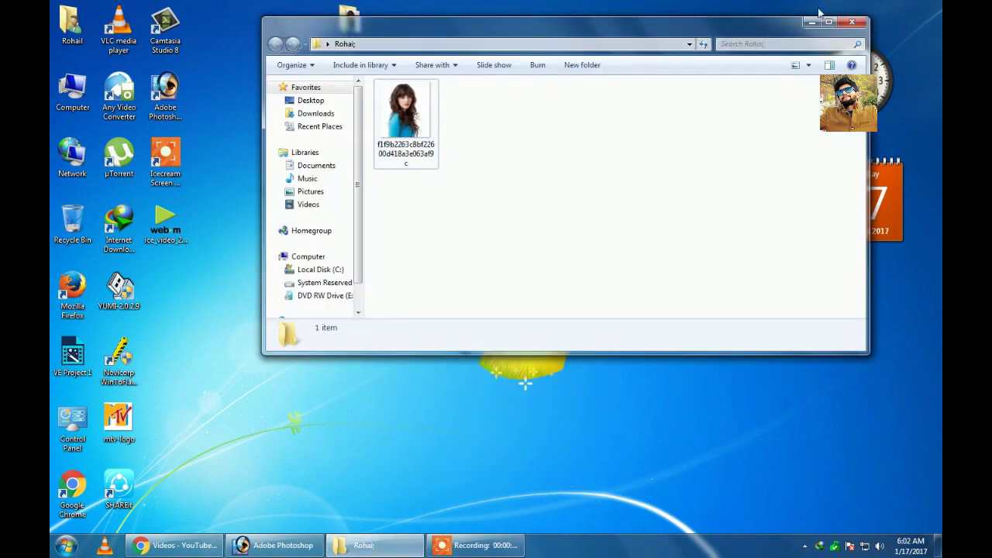
pyautogui.click(829, 23)
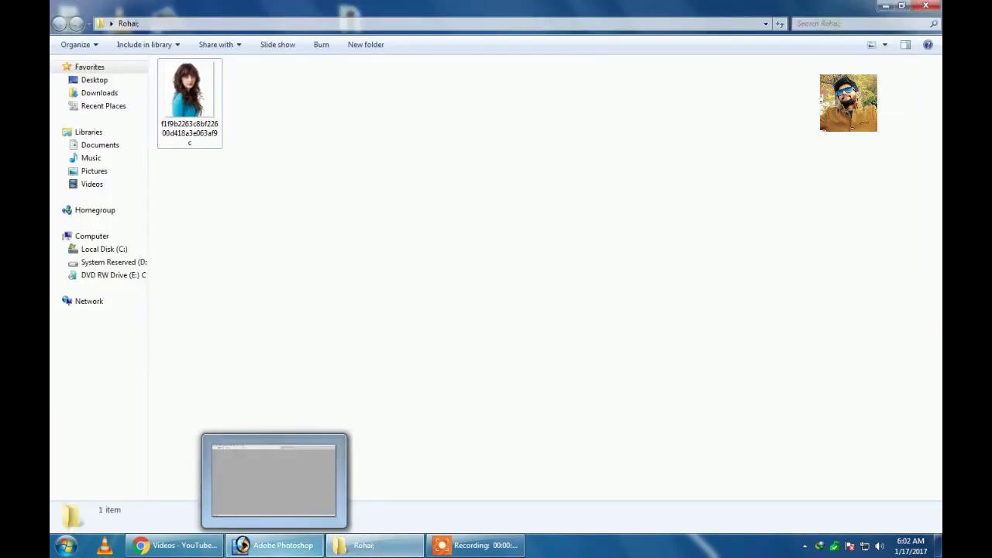
# Step: Preview the portrait photo in Photo Viewer, then close the viewer
pyautogui.doubleClick(189, 93)
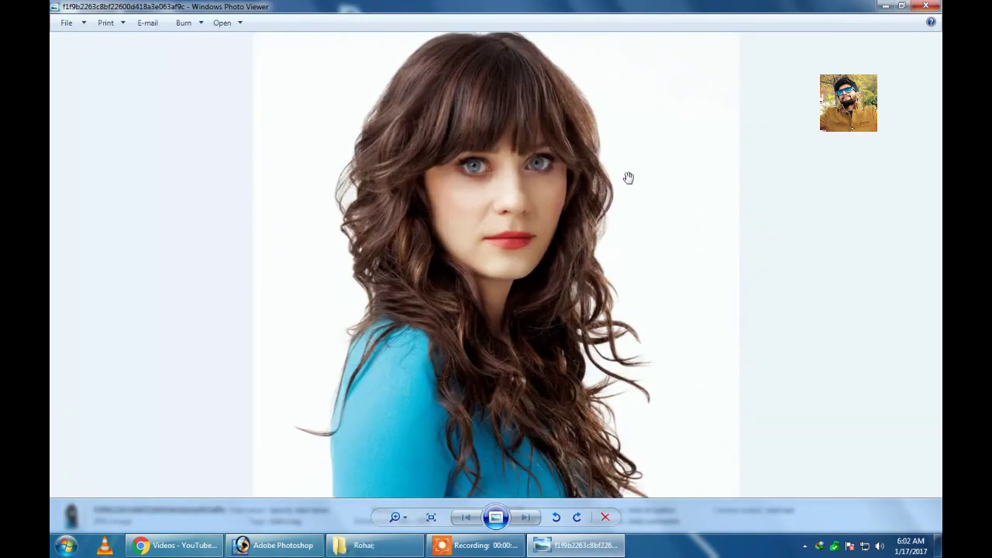
pyautogui.scroll(3, 626, 177)
pyautogui.scroll(-3, 627, 178)
pyautogui.click(926, 6)
# Step: Open the portrait in Photoshop in a maximised document window at 100%
pyautogui.moveTo(198, 146); pyautogui.dragTo(402, 291)
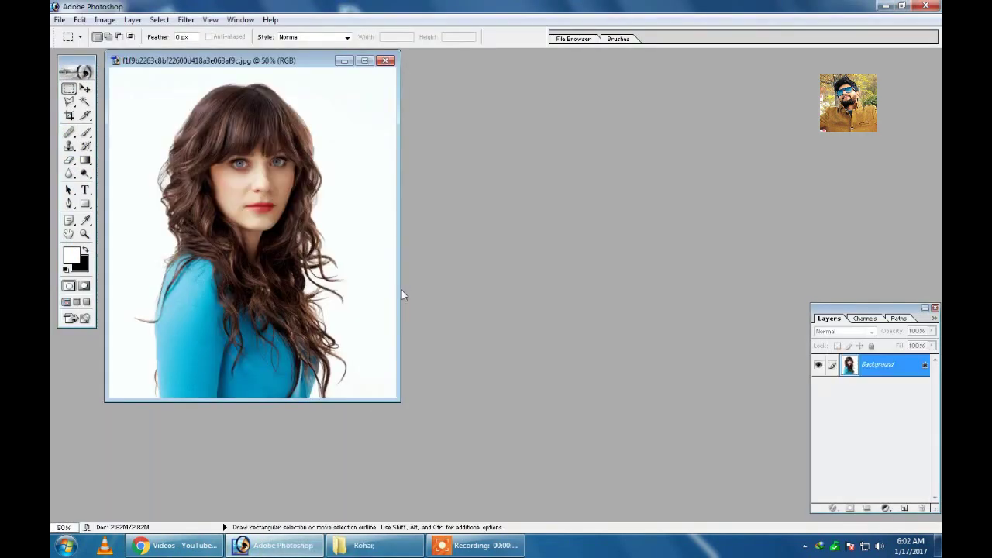
pyautogui.click(365, 60)
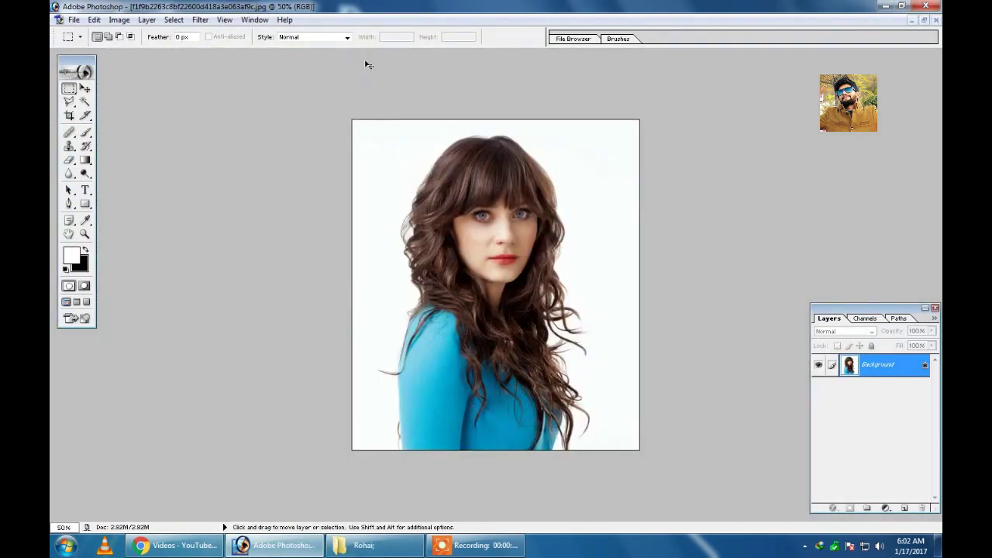
pyautogui.hotkey('ctrl', '+')
pyautogui.hotkey('ctrl', '+')
pyautogui.hotkey('ctrl', '+')
pyautogui.scroll(5, 505, 328)
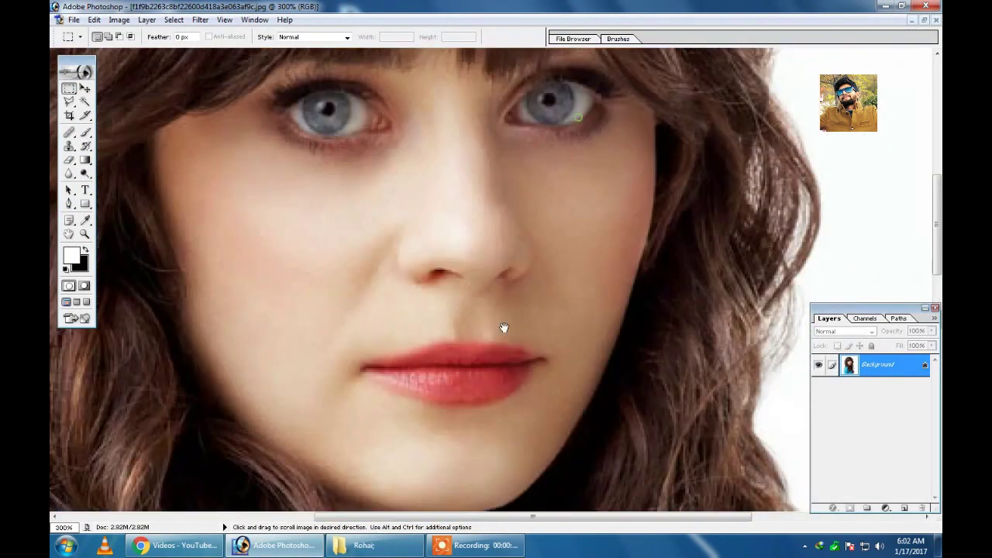
pyautogui.scroll(1, 504, 328)
# Step: Zoom the portrait to 400% and pan to frame the eyes close up
pyautogui.hotkey('ctrl', '-')
pyautogui.hotkey('ctrl', '-')
pyautogui.hotkey('ctrl', '-')
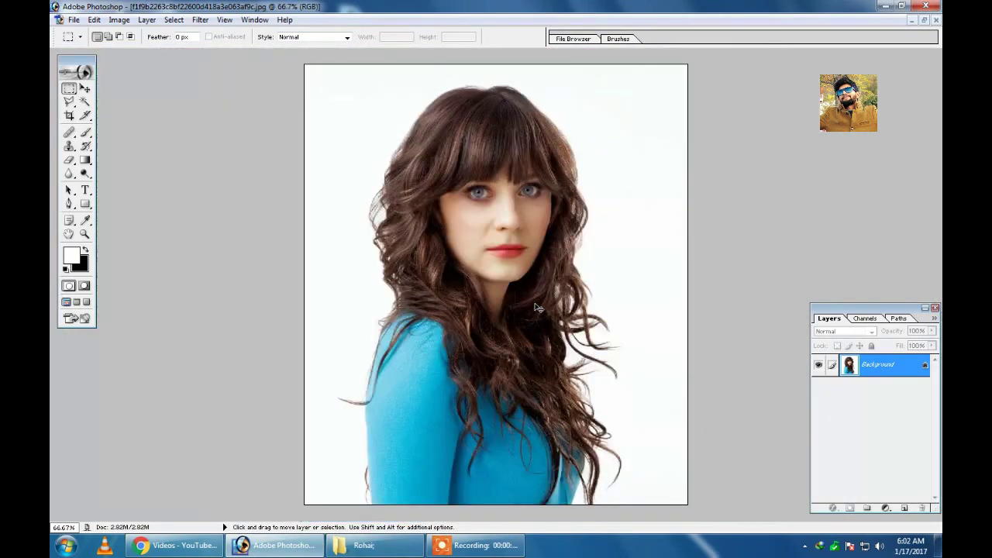
pyautogui.hotkey('ctrl', '-')
pyautogui.hotkey('ctrl', '+')
pyautogui.hotkey('ctrl', '+')
pyautogui.hotkey('ctrl', '+')
pyautogui.hotkey('ctrl', '+')
pyautogui.scroll(2, 547, 274)
pyautogui.hotkey('ctrl', '-')
pyautogui.scroll(1, 532, 299)
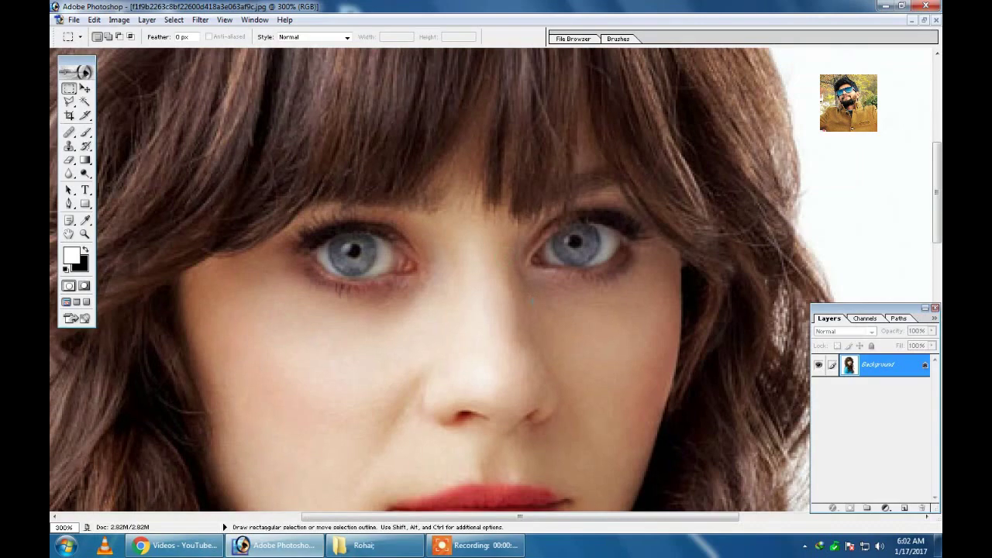
pyautogui.hotkey('ctrl', '-')
pyautogui.hotkey('ctrl', '+')
pyautogui.hotkey('ctrl', '+')
pyautogui.hotkey('ctrl', '+')
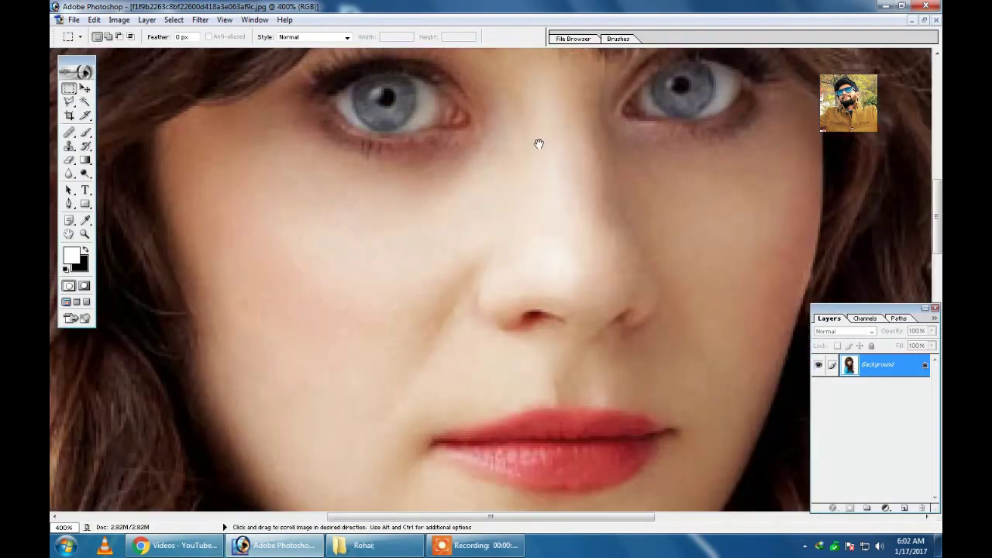
pyautogui.moveTo(538, 143); pyautogui.dragTo(528, 289)
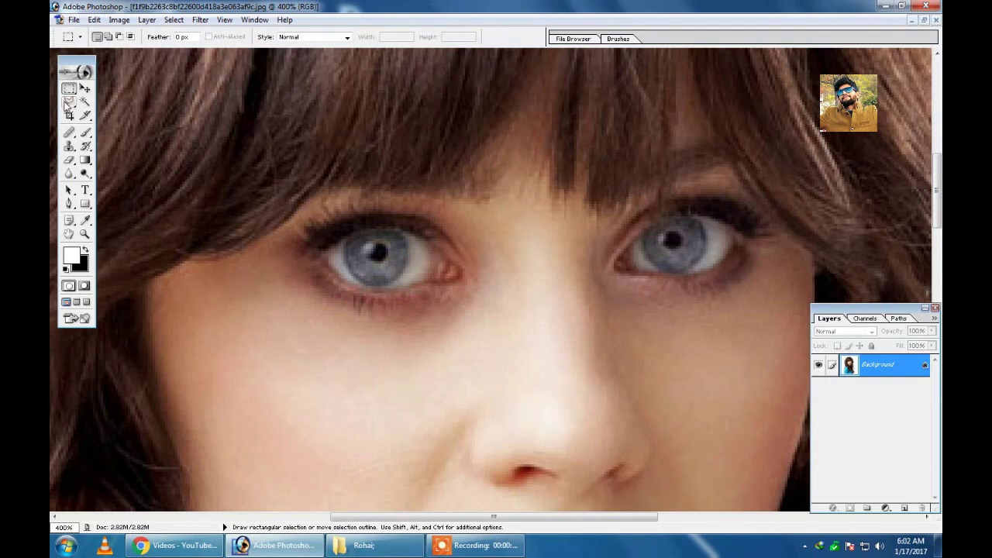
pyautogui.click(68, 103)
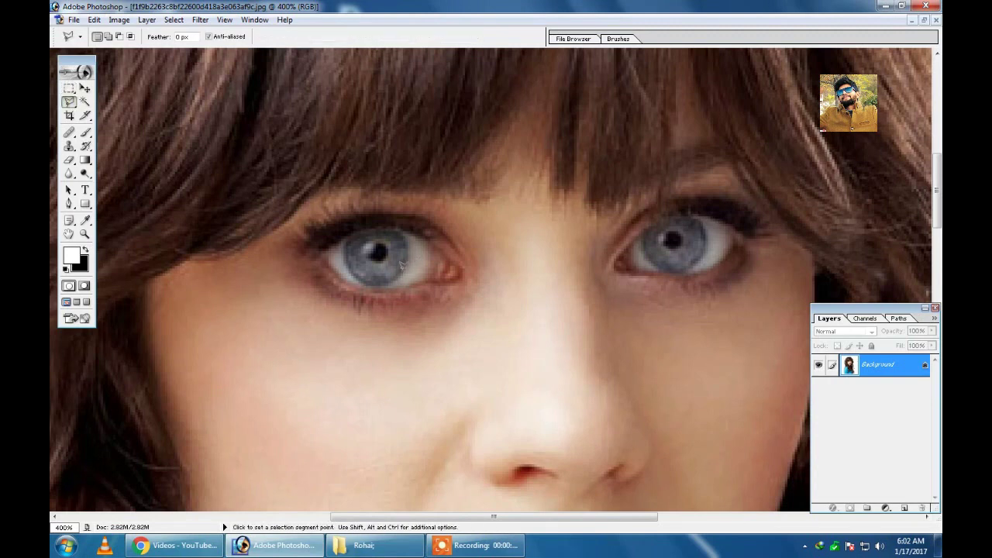
# Step: At 500%, outline the left iris and add the right iris to the selection
pyautogui.hotkey('ctrl', '+')
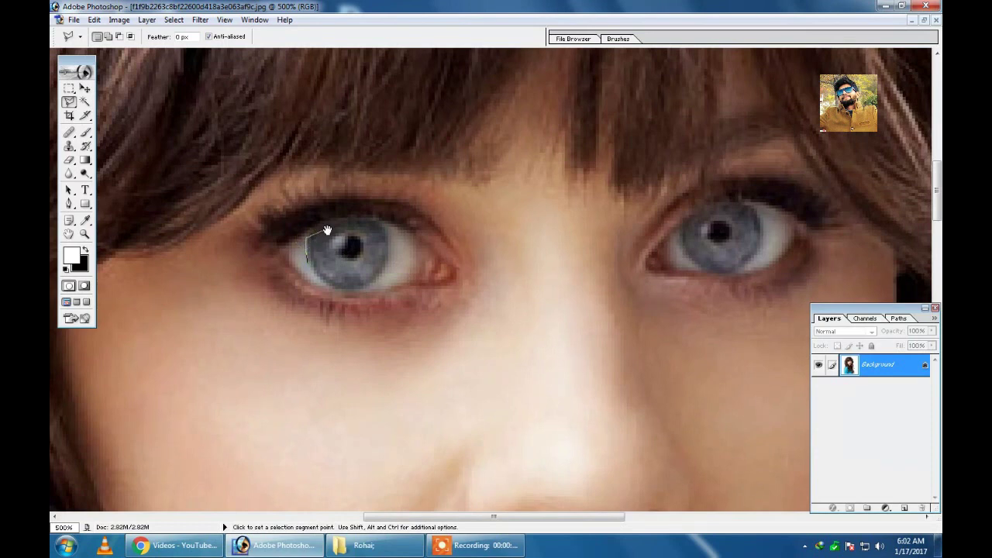
pyautogui.scroll(3, 325, 229)
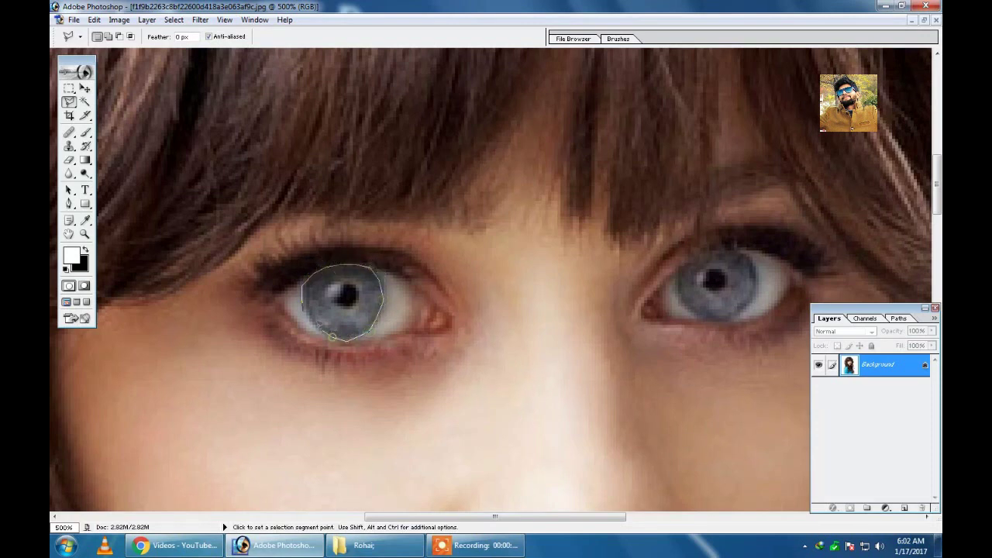
pyautogui.click(308, 315)
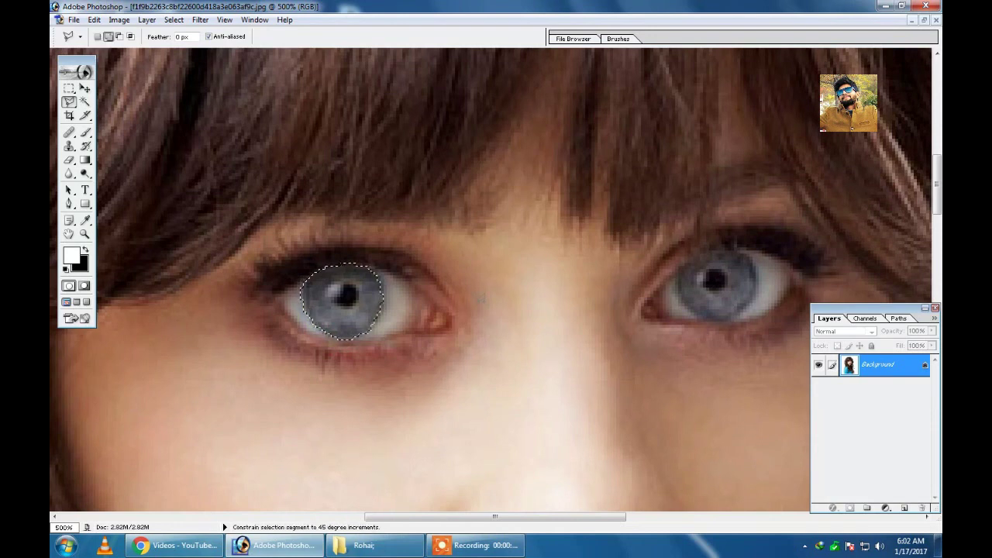
pyautogui.hotkey('ctrl', 'd')
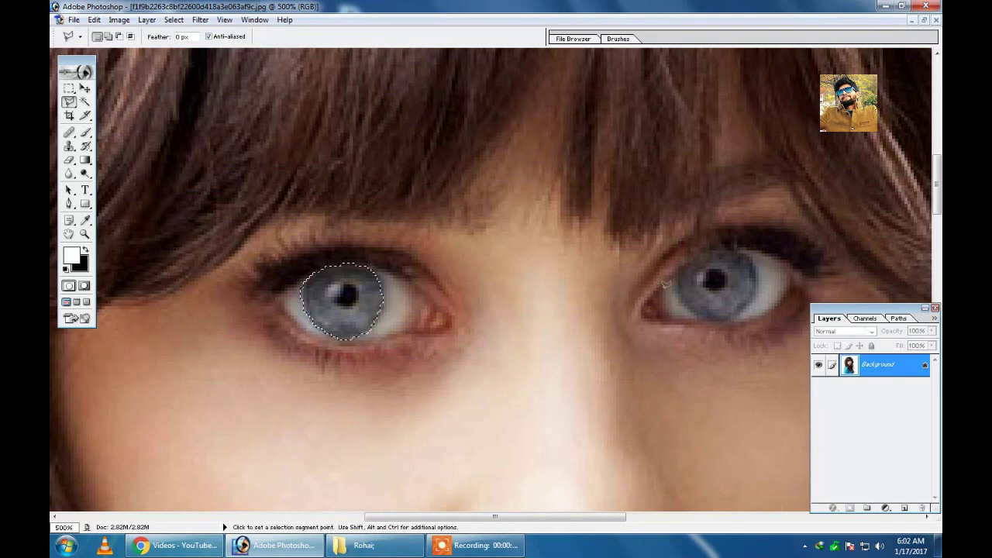
pyautogui.press('shift')
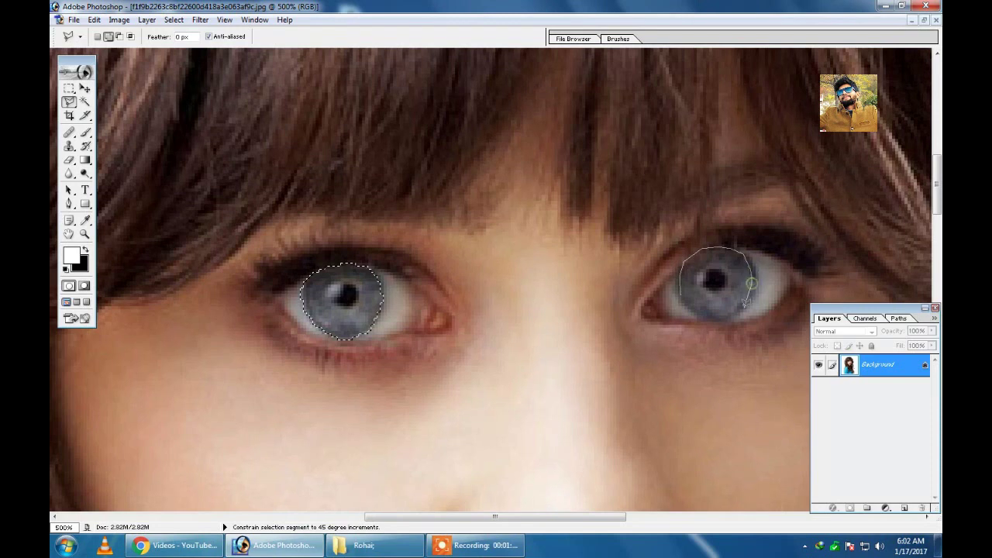
pyautogui.click(691, 302)
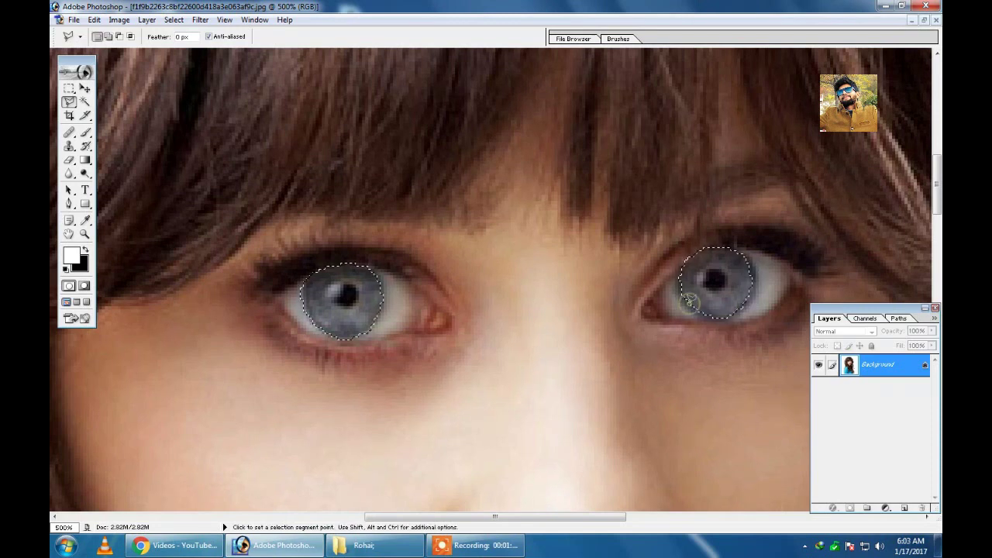
# Step: Feather the iris selection by 3 pixels
pyautogui.hotkey('ctrl', 'alt', 'd')
pyautogui.click(565, 276)
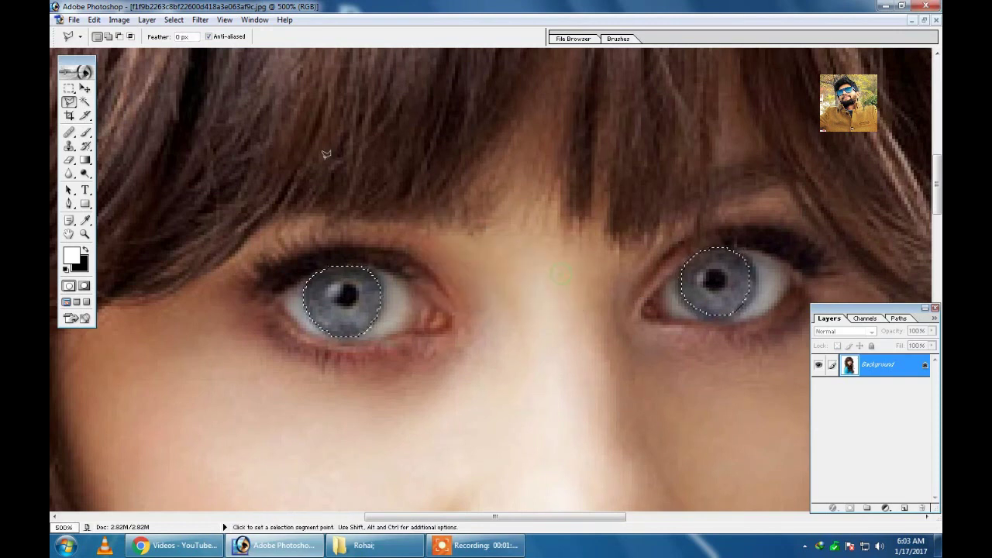
pyautogui.click(122, 20)
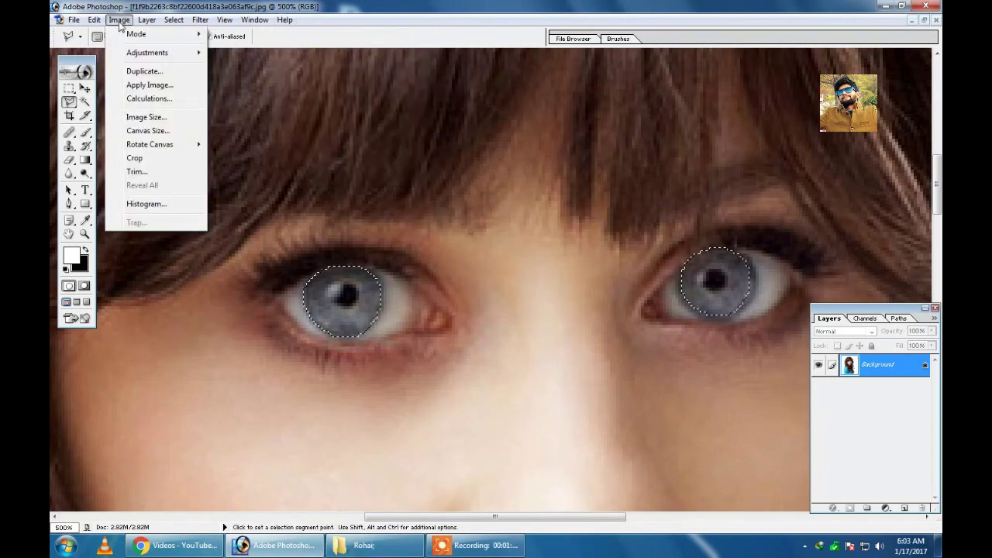
pyautogui.moveTo(147, 52)
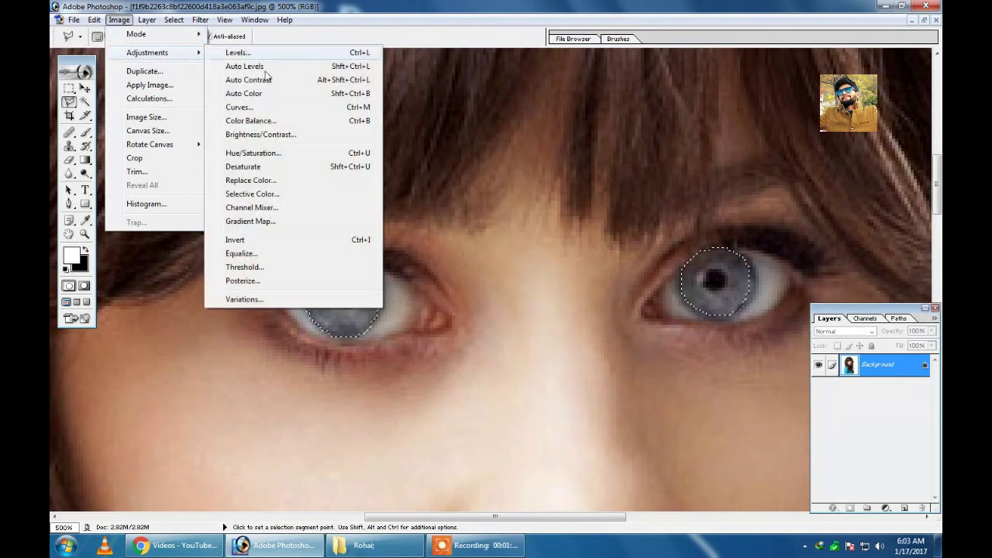
# Step: Turn the selected irises blue with More Blue in Image > Adjustments > Variations
pyautogui.click(245, 300)
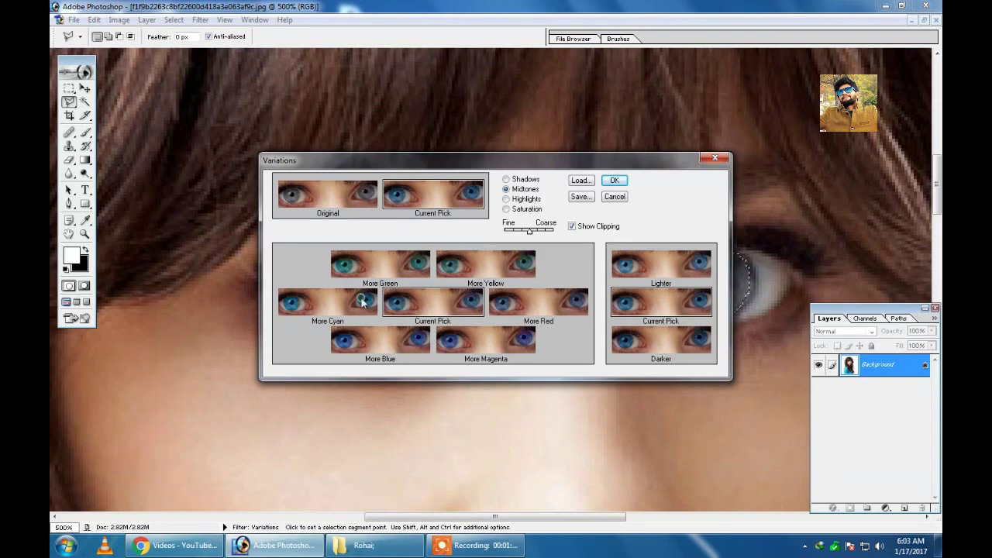
pyautogui.click(408, 343)
pyautogui.click(614, 180)
# Step: Clear the eye selection and zoom from 100% in toward the lips
pyautogui.press('m')
pyautogui.hotkey('ctrl', 'd')
pyautogui.press('v')
pyautogui.hotkey('ctrl', '-')
pyautogui.hotkey('ctrl', '-')
pyautogui.hotkey('ctrl', '-')
pyautogui.hotkey('ctrl', '-')
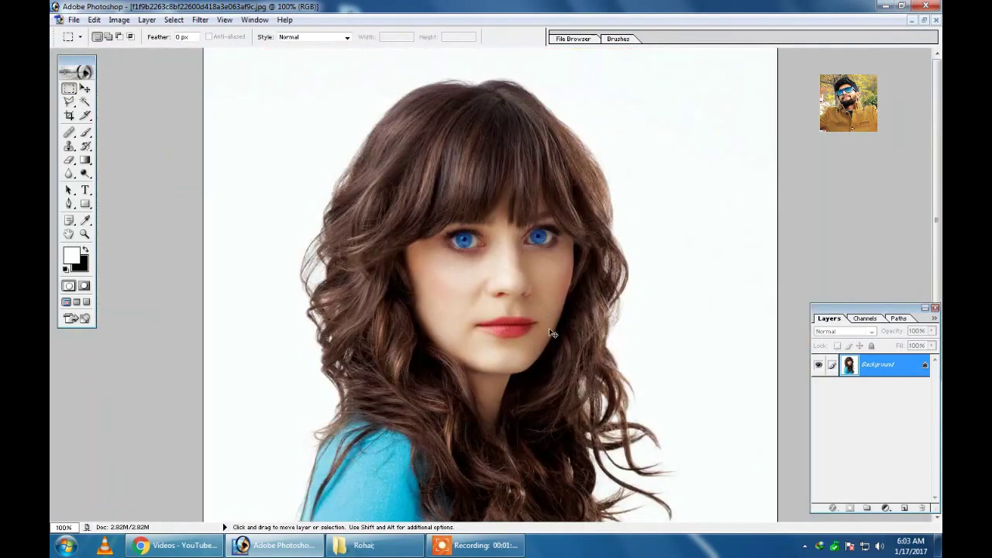
pyautogui.hotkey('ctrl', '-')
pyautogui.hotkey('ctrl', '+')
pyautogui.hotkey('ctrl', '+')
pyautogui.hotkey('ctrl', '+')
pyautogui.hotkey('ctrl', '+')
# Step: Frame the lips and enclose them in a closed Polygonal Lasso outline
pyautogui.press('m')
pyautogui.moveTo(584, 126)
pyautogui.mouseDown()
pyautogui.moveTo(468, 313)
pyautogui.moveTo(490, 335)
pyautogui.mouseUp()
pyautogui.hotkey('ctrl', '+')
pyautogui.hotkey('ctrl', '+')
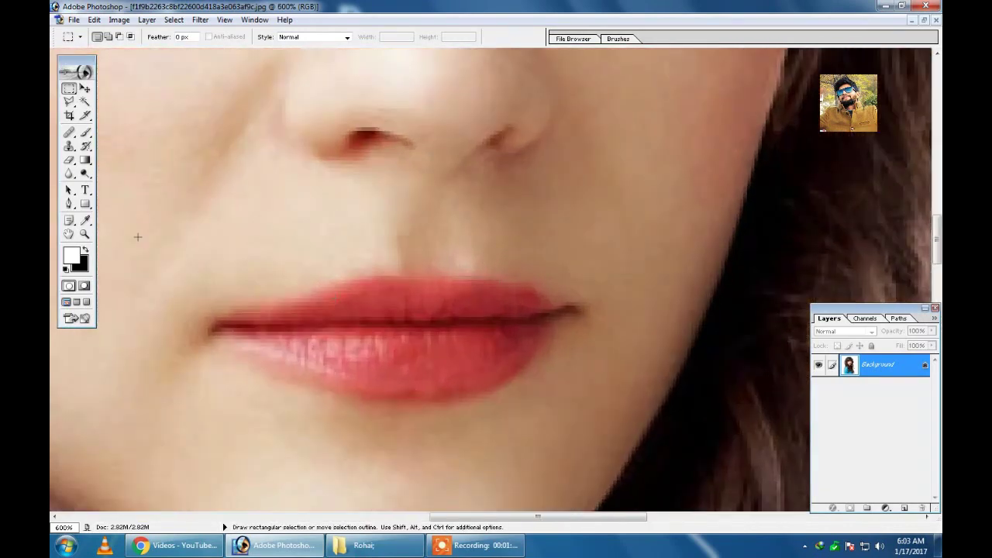
pyautogui.click(70, 102)
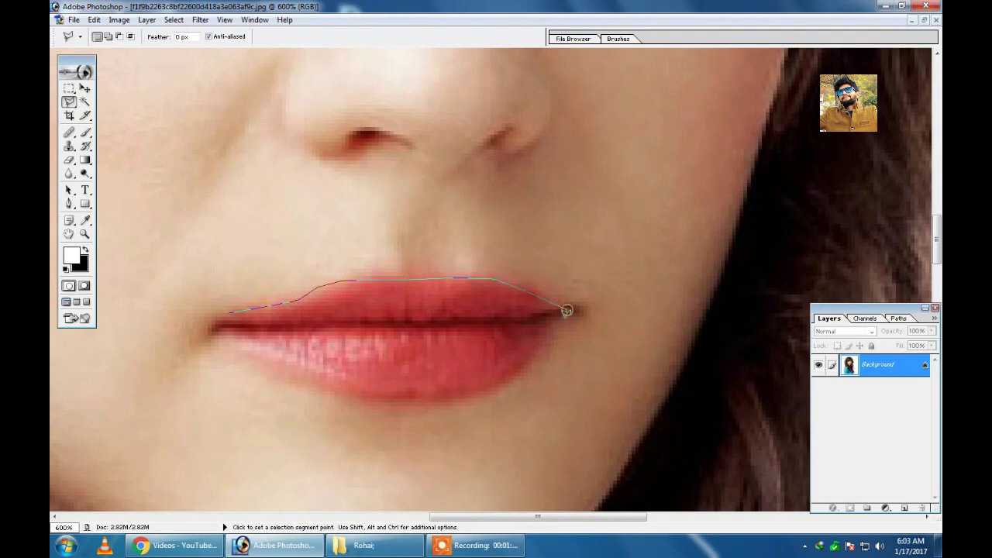
pyautogui.click(523, 369)
pyautogui.click(220, 324)
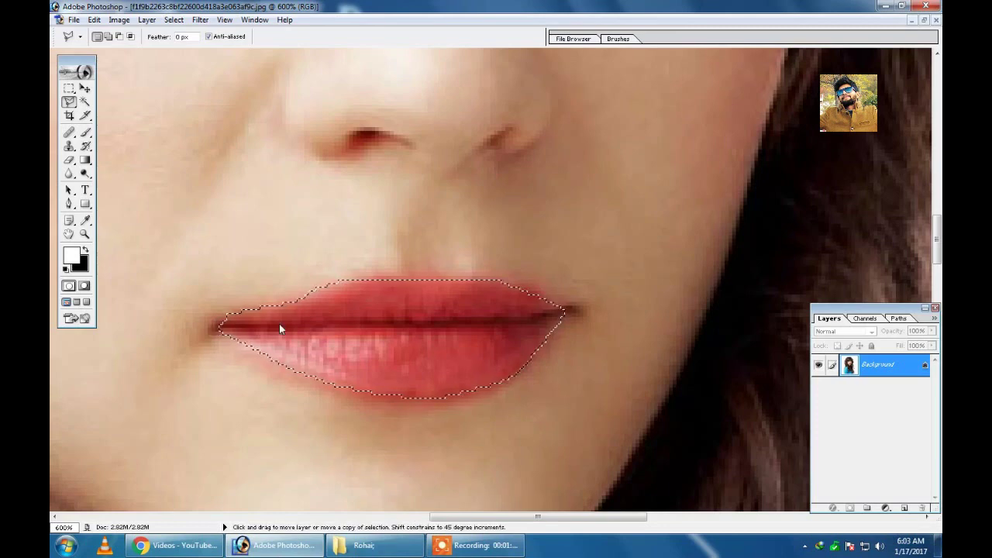
# Step: Feather the lip selection and zoom out to show the whole face
pyautogui.hotkey('ctrl', 'alt', 'd')
pyautogui.click(548, 270)
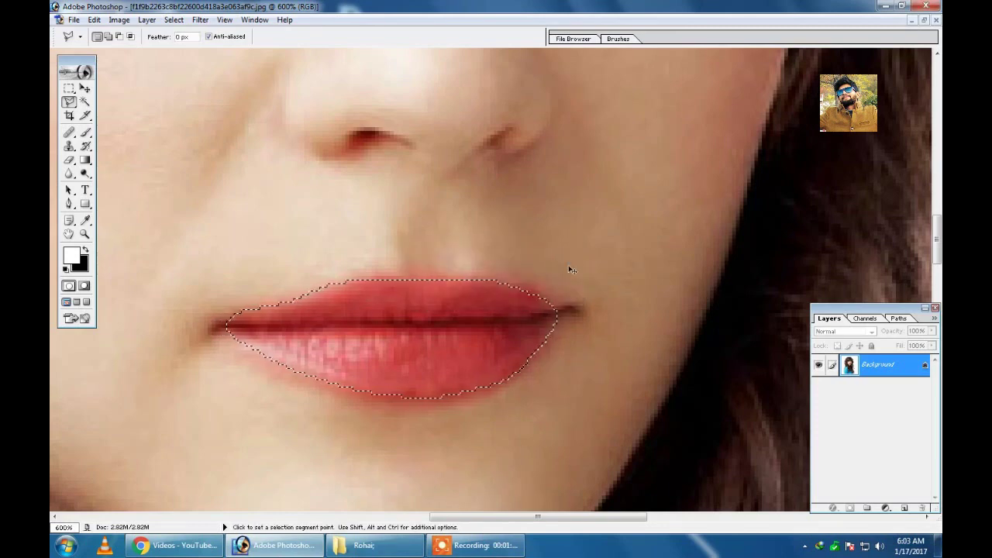
pyautogui.hotkey('ctrl', '-')
pyautogui.hotkey('ctrl', '-')
pyautogui.hotkey('ctrl', '-')
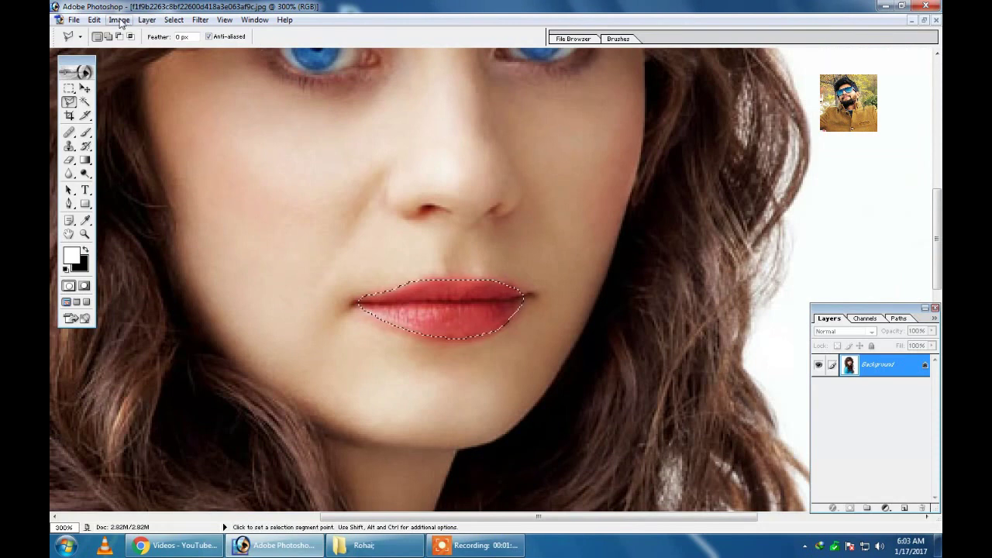
# Step: Make the selected lips pink with Variations: Original, then More Magenta
pyautogui.click(118, 20)
pyautogui.moveTo(148, 53)
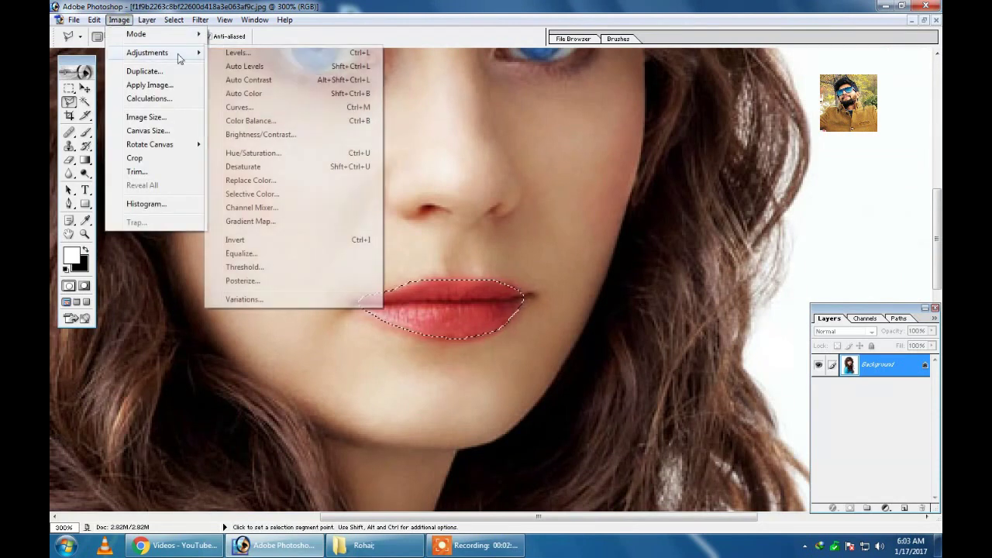
pyautogui.click(245, 300)
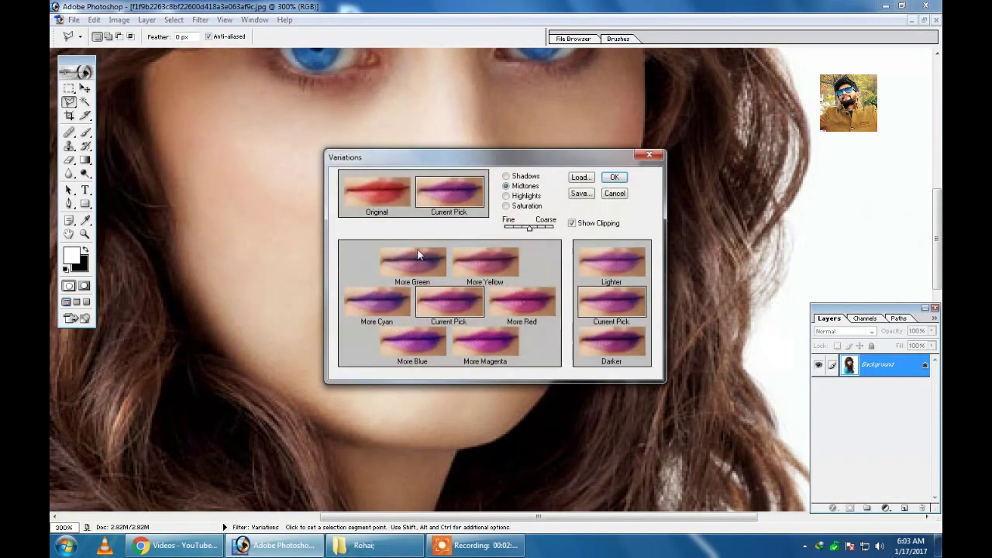
pyautogui.click(387, 190)
pyautogui.click(490, 355)
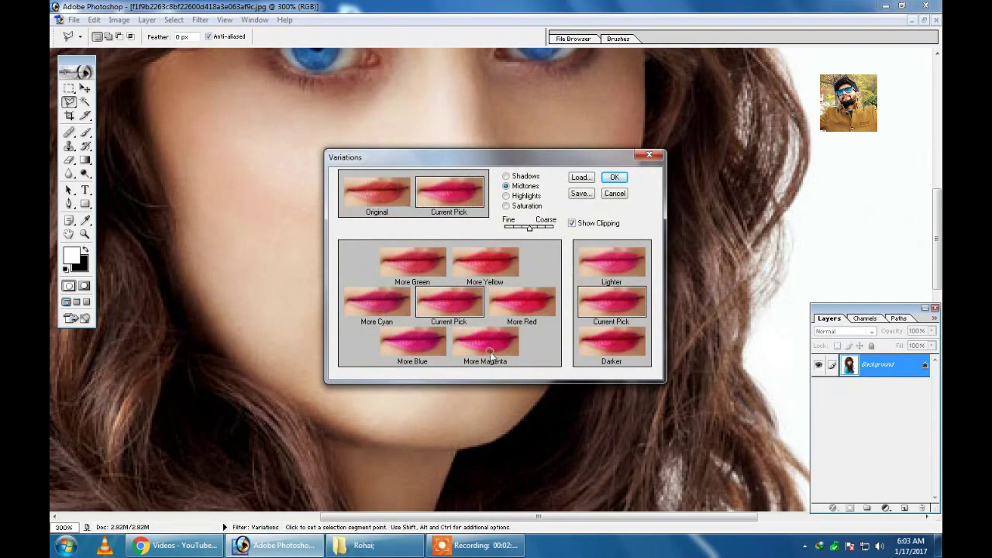
pyautogui.click(624, 178)
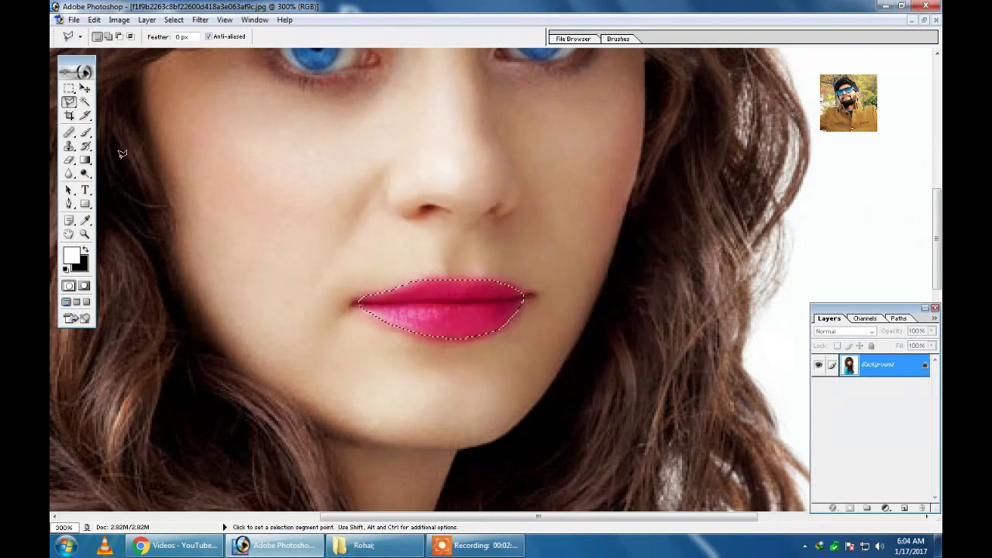
# Step: Clear the lip selection and review the retouched lips and chin
pyautogui.click(69, 90)
pyautogui.hotkey('ctrl', 'd')
pyautogui.hotkey('ctrl', '0')
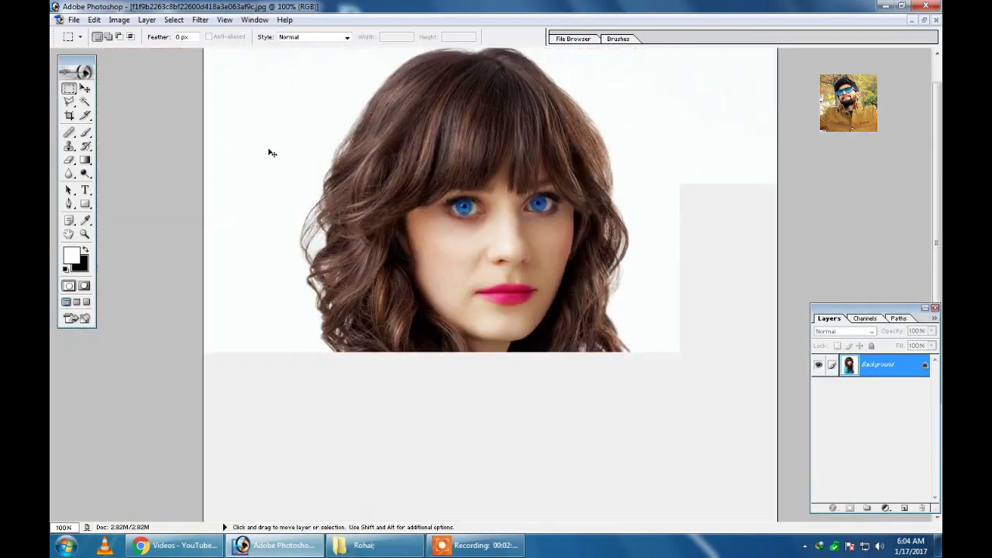
pyautogui.hotkey('ctrl', '+')
pyautogui.hotkey('ctrl', '+')
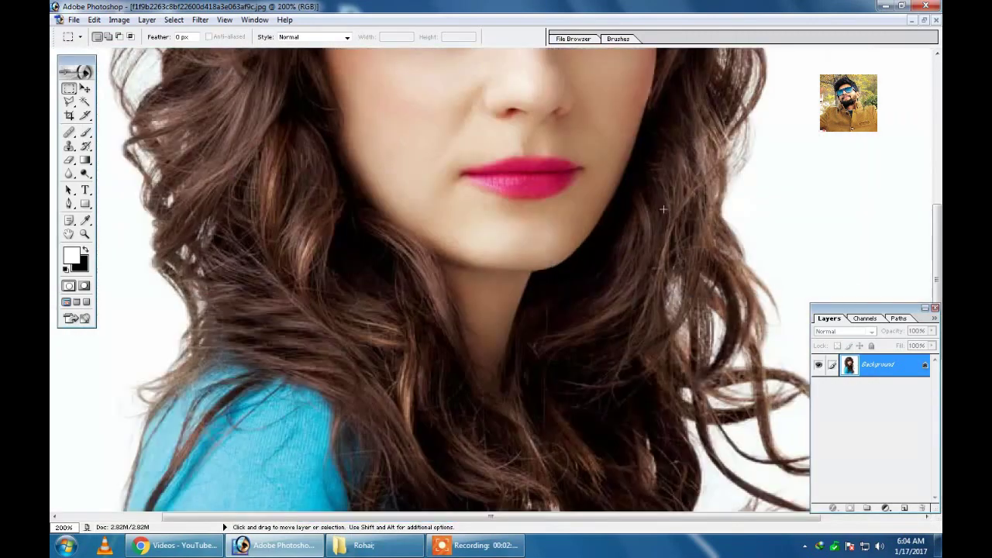
pyautogui.moveTo(532, 166); pyautogui.dragTo(555, 254)
pyautogui.hotkey('ctrl', '-')
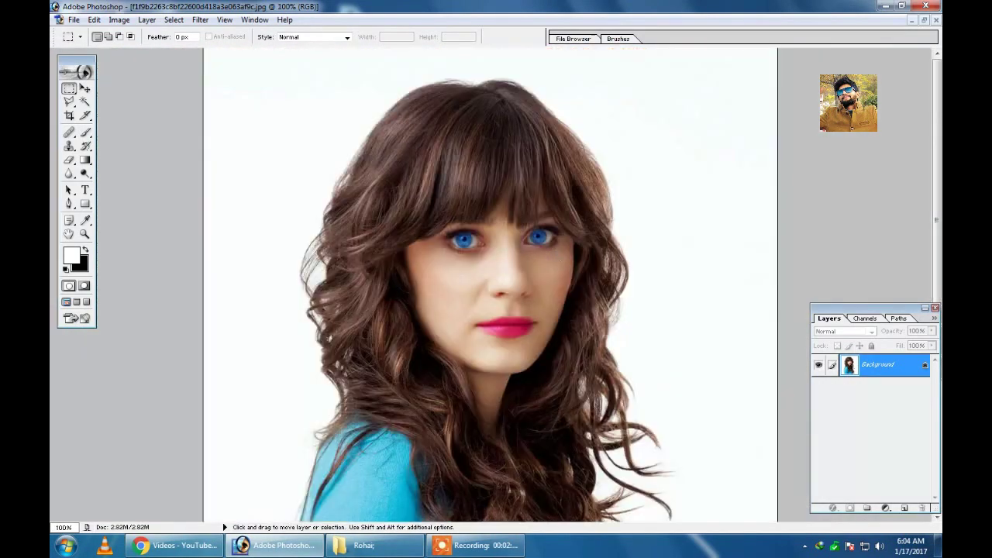
# Step: Save the retouched portrait as a JPEG copy under an edited file name
pyautogui.hotkey('ctrl', 'shift', 's')
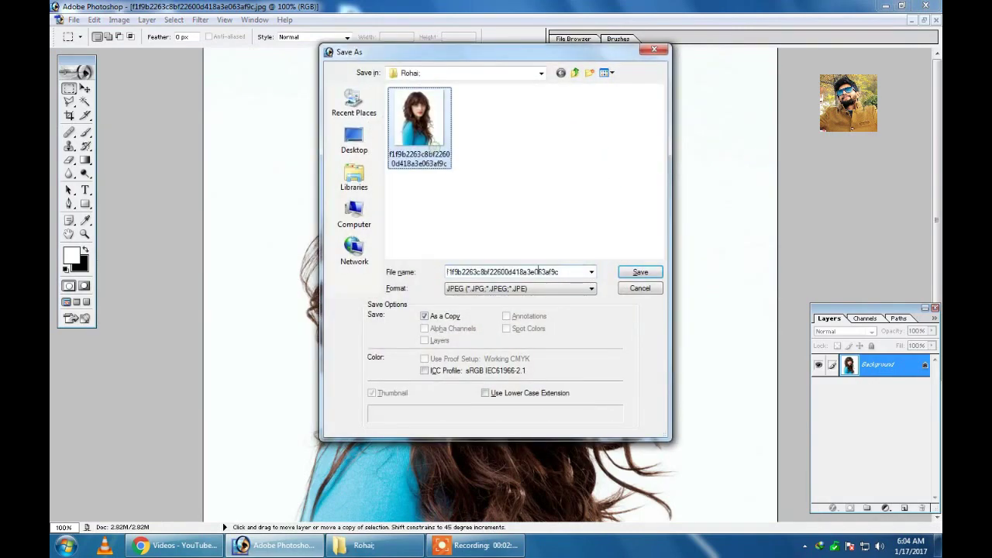
pyautogui.click(573, 272)
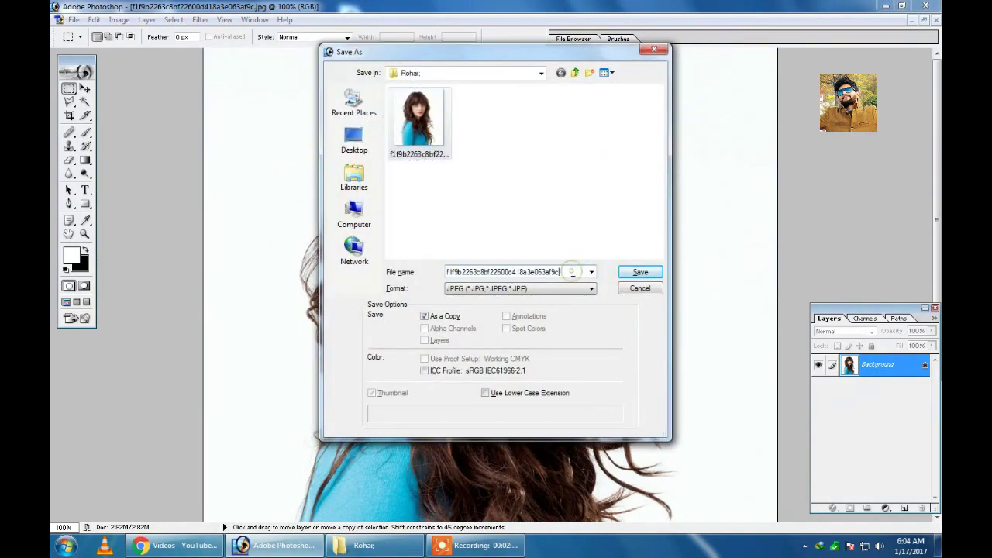
pyautogui.click(630, 275)
pyautogui.click(585, 189)
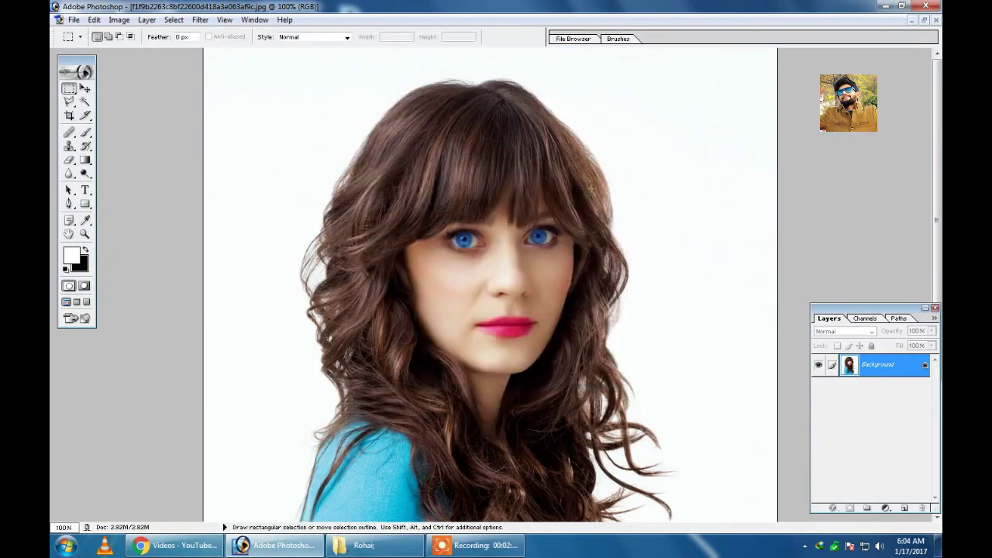
# Step: Close the document unsaved and open both portrait JPEGs side by side
pyautogui.click(935, 20)
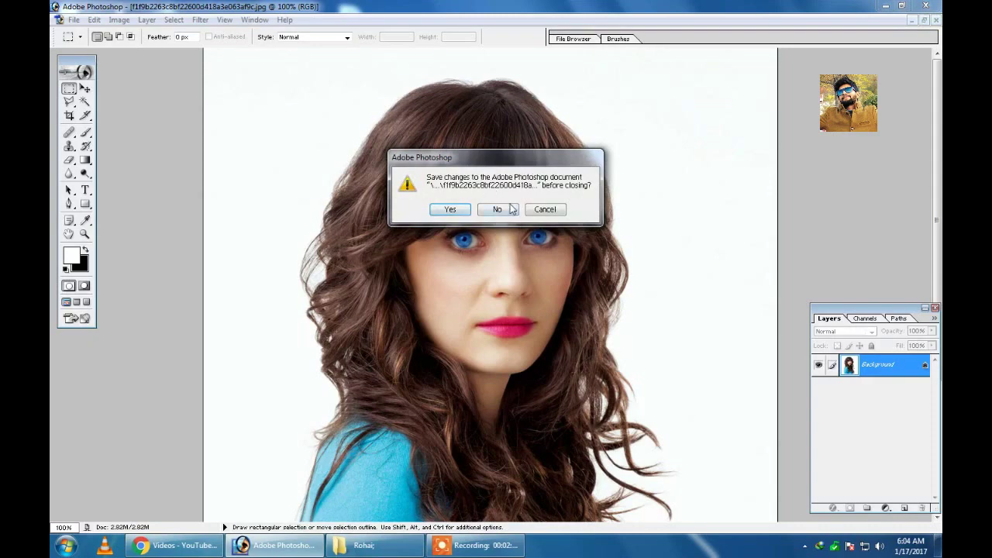
pyautogui.click(511, 207)
pyautogui.click(365, 545)
pyautogui.moveTo(322, 196)
pyautogui.mouseDown()
pyautogui.moveTo(172, 111)
pyautogui.moveTo(370, 224)
pyautogui.mouseUp()
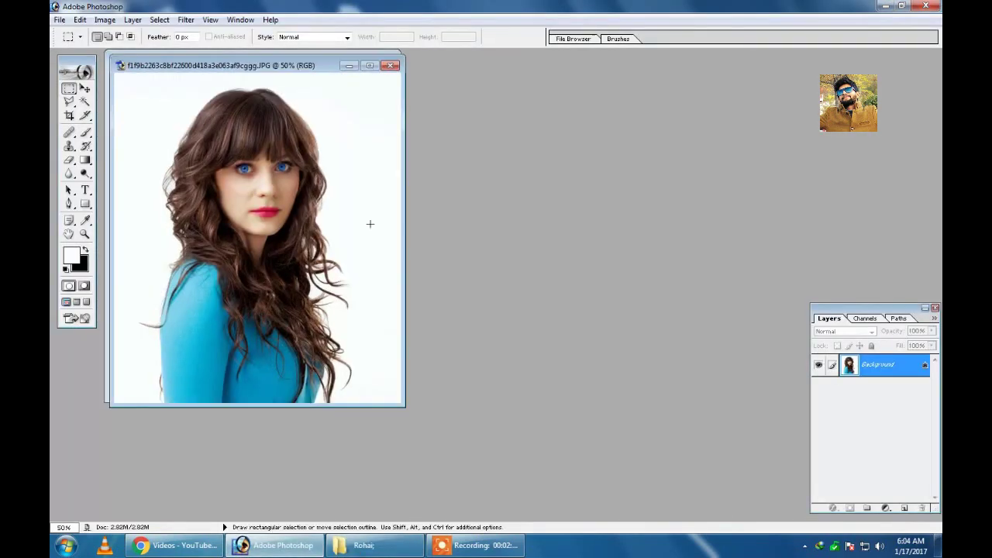
pyautogui.moveTo(309, 67); pyautogui.dragTo(607, 68)
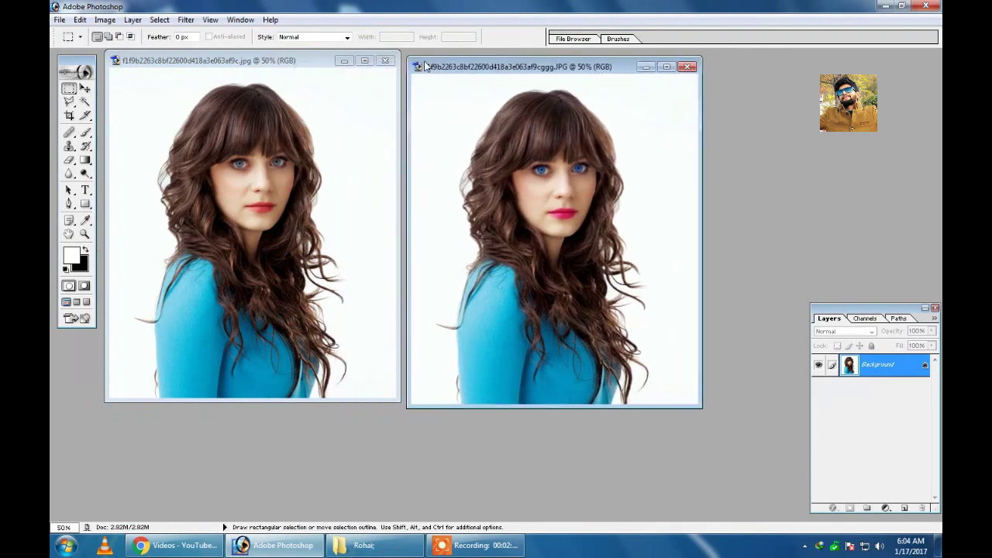
# Step: Maximise the original portrait, inspect its face by zooming, and restore its window
pyautogui.click(315, 91)
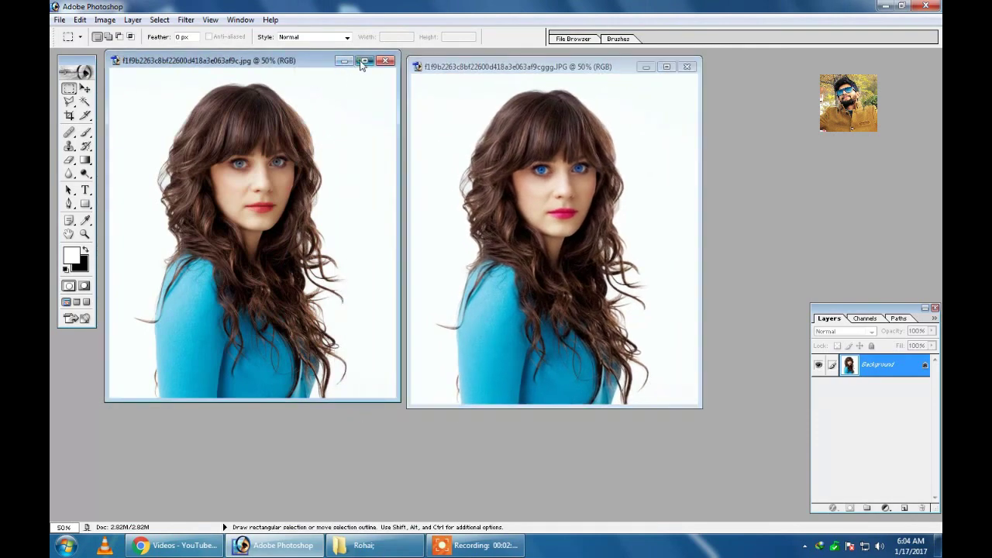
pyautogui.click(362, 62)
pyautogui.hotkey('ctrl', '+')
pyautogui.hotkey('ctrl', '+')
pyautogui.hotkey('ctrl', '+')
pyautogui.hotkey('ctrl', '+')
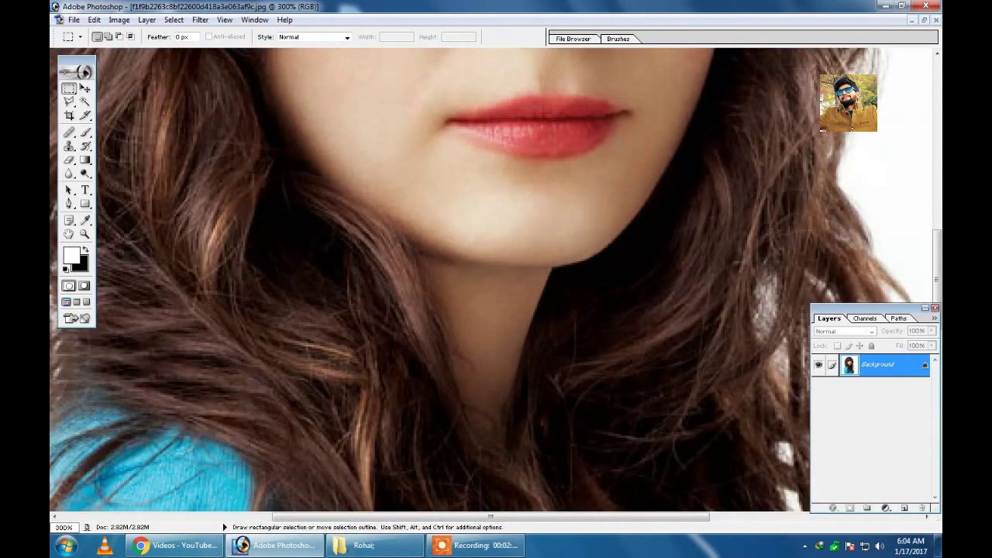
pyautogui.hotkey('ctrl', '-')
pyautogui.scroll(-1, 598, 210)
pyautogui.hotkey('ctrl', '-')
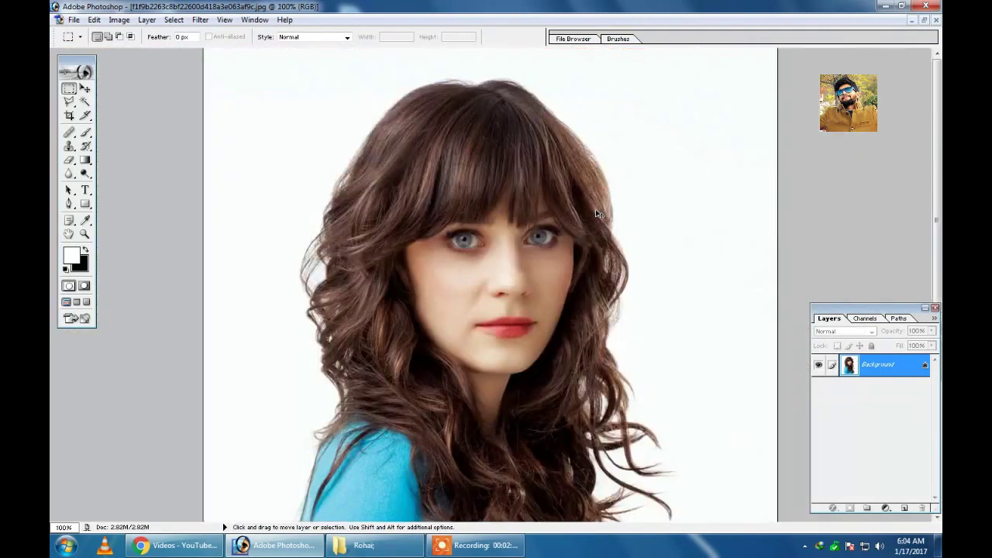
pyautogui.hotkey('ctrl', '-')
pyautogui.click(925, 19)
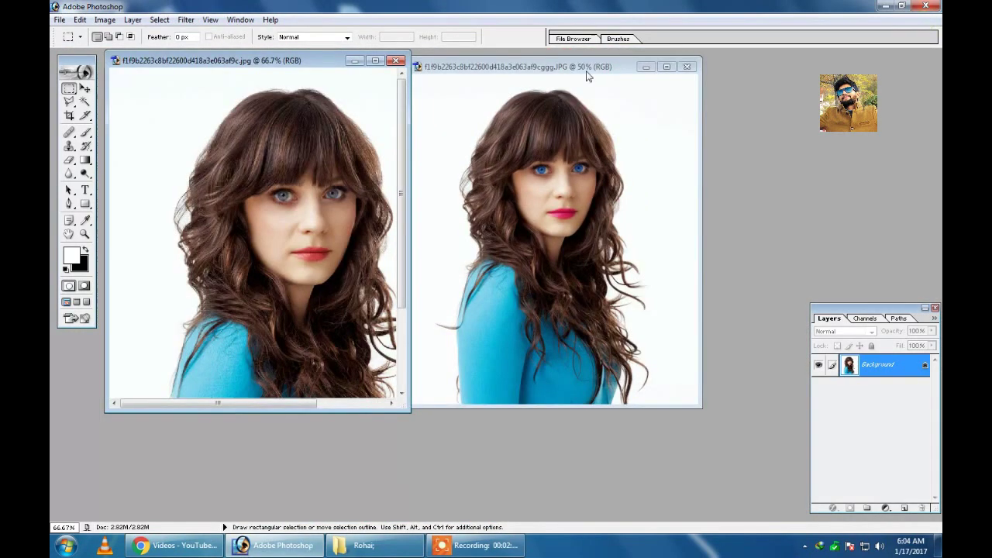
# Step: Inspect the retouched copy's blue eyes close up, then start a new 7 × 5 inch document
pyautogui.click(590, 67)
pyautogui.click(666, 67)
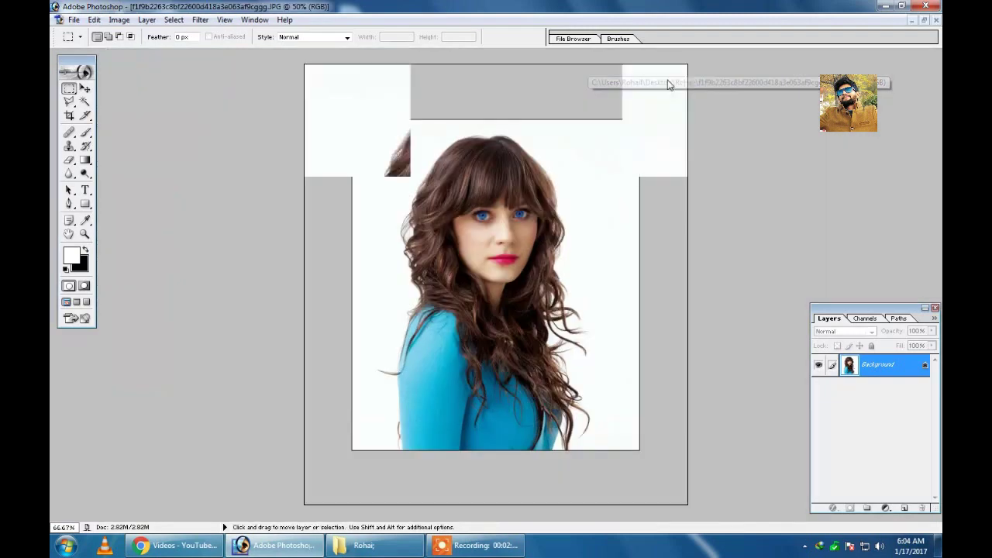
pyautogui.hotkey('ctrl', '+')
pyautogui.hotkey('ctrl', '+')
pyautogui.hotkey('ctrl', '+')
pyautogui.moveTo(544, 153); pyautogui.dragTo(551, 182)
pyautogui.hotkey('ctrl', '-')
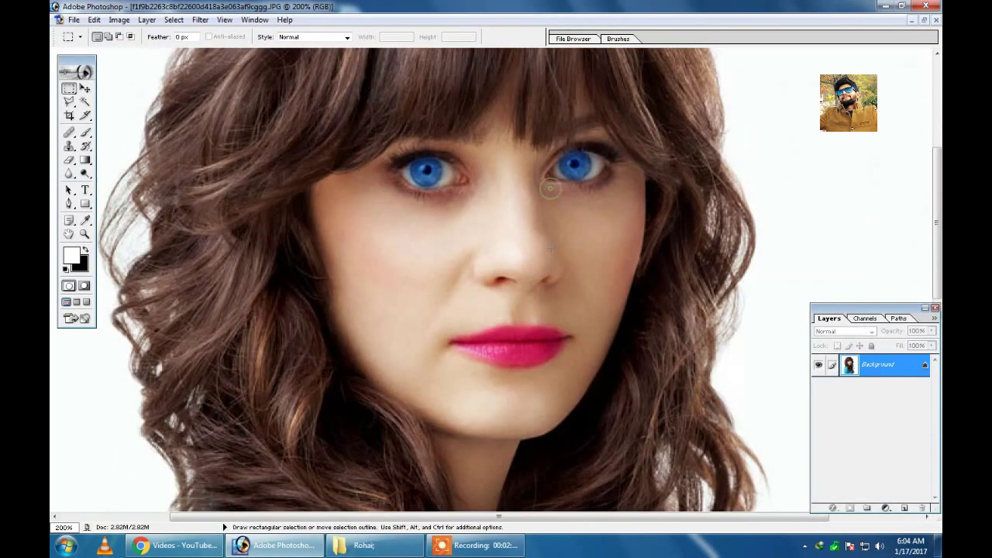
pyautogui.hotkey('ctrl', '-')
pyautogui.hotkey('ctrl', '-')
pyautogui.click(924, 20)
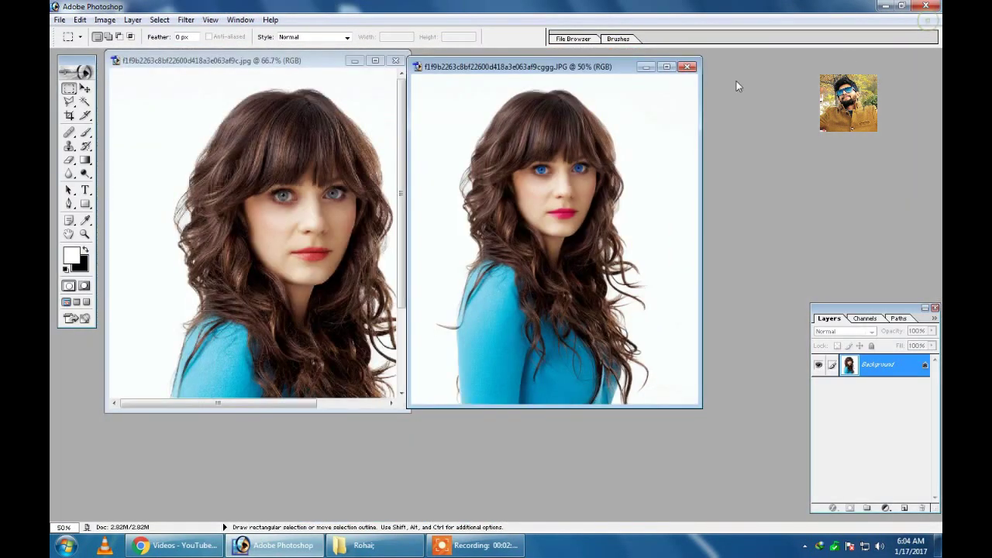
pyautogui.press('v')
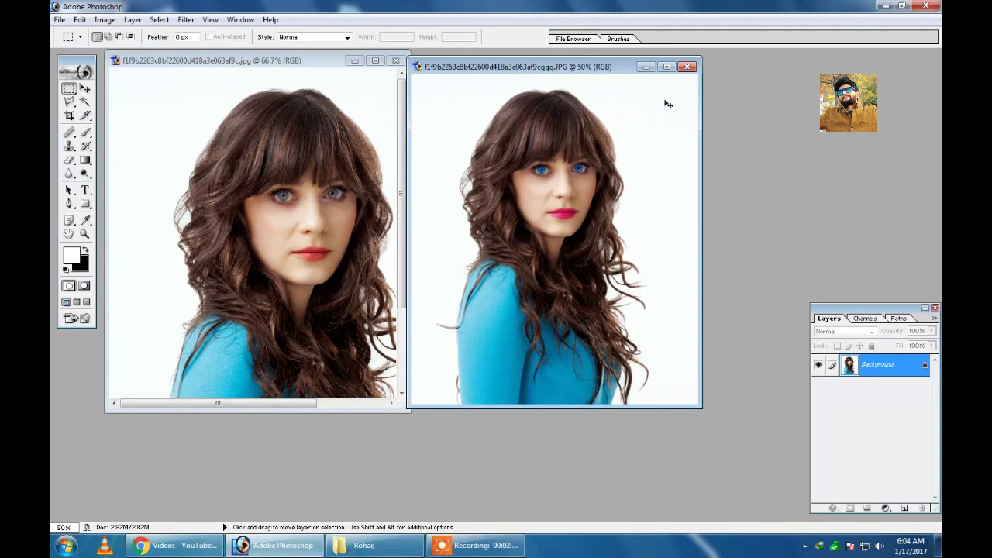
pyautogui.hotkey('ctrl', 'n')
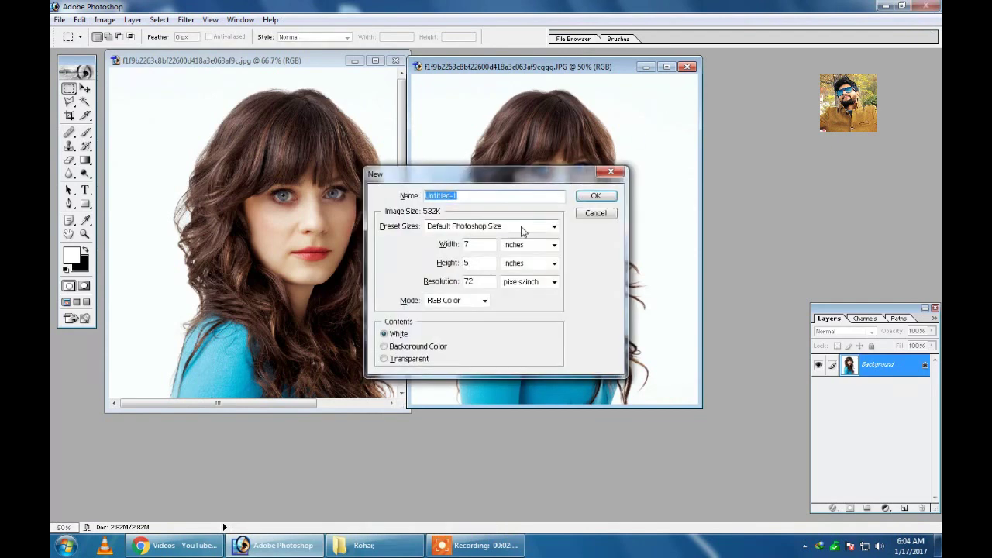
# Step: Create a new blank canvas from the 800 x 600 preset
pyautogui.click(521, 226)
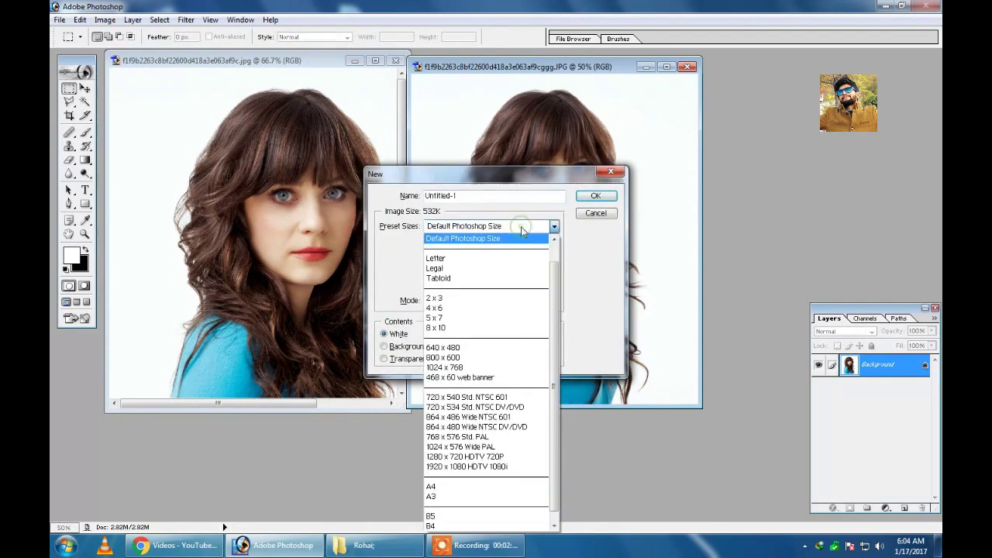
pyautogui.click(462, 356)
pyautogui.click(591, 196)
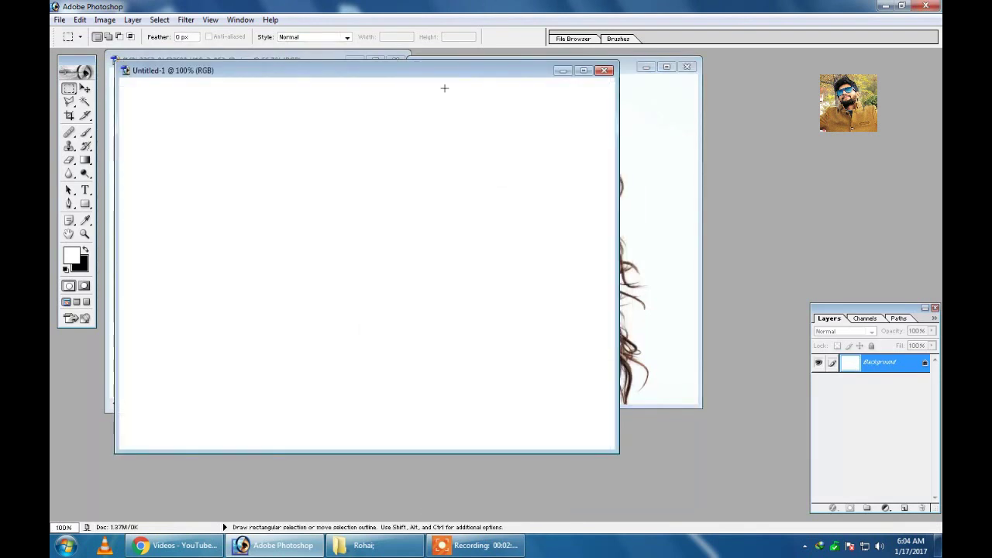
pyautogui.moveTo(457, 73); pyautogui.dragTo(575, 82)
# Step: Drag the original portrait into the new canvas as its own layer
pyautogui.click(85, 88)
pyautogui.click(168, 151)
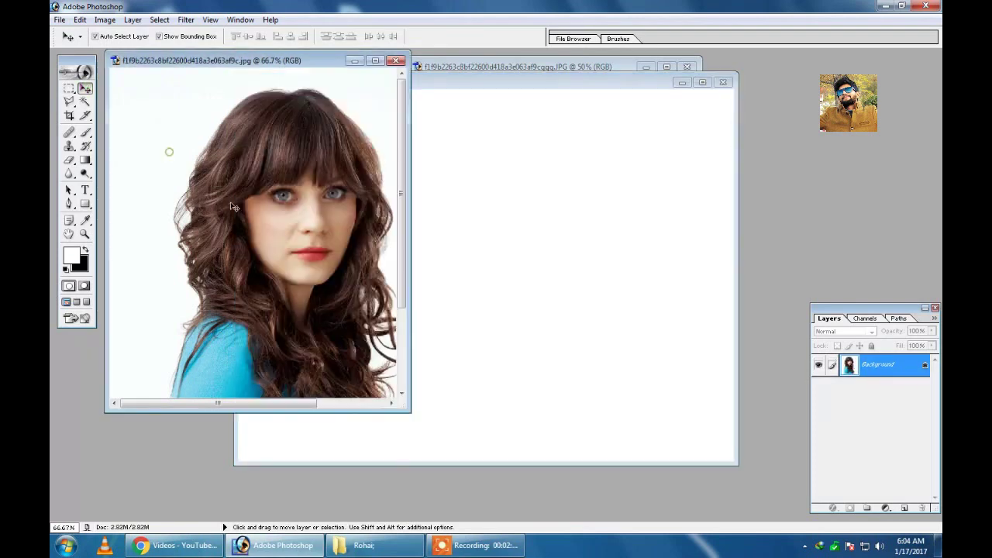
pyautogui.moveTo(169, 151); pyautogui.dragTo(448, 211)
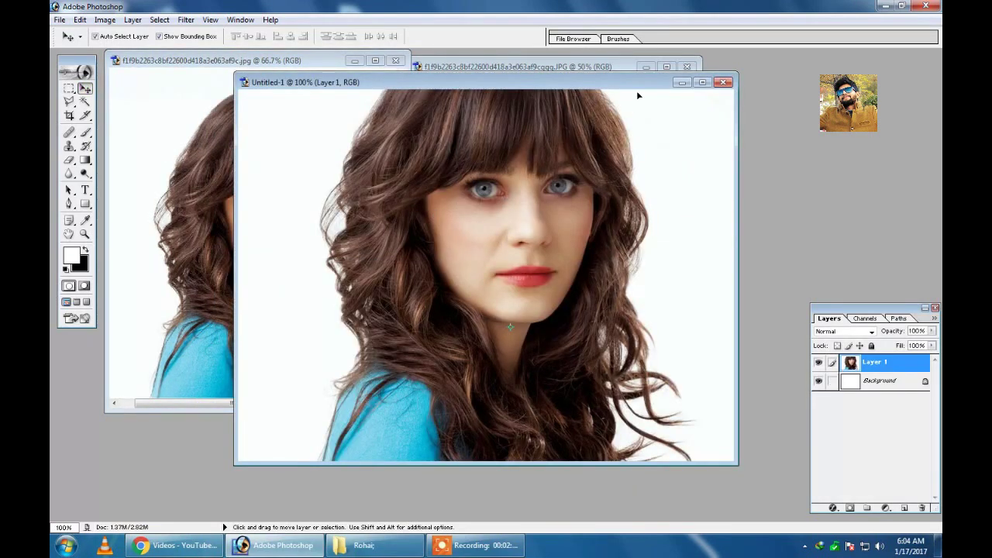
pyautogui.doubleClick(635, 82)
pyautogui.moveTo(644, 194); pyautogui.dragTo(582, 206)
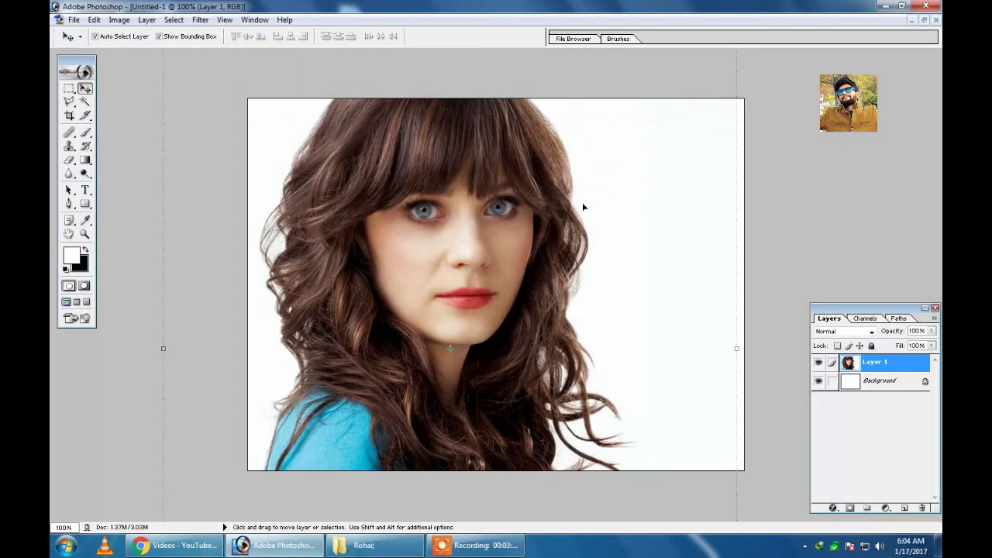
pyautogui.hotkey('ctrl', '-')
pyautogui.hotkey('ctrl', '-')
pyautogui.hotkey('ctrl', '-')
# Step: Scale the original portrait to 56% and place it on the canvas's left side
pyautogui.hotkey('ctrl', 't')
pyautogui.moveTo(577, 197); pyautogui.dragTo(528, 254)
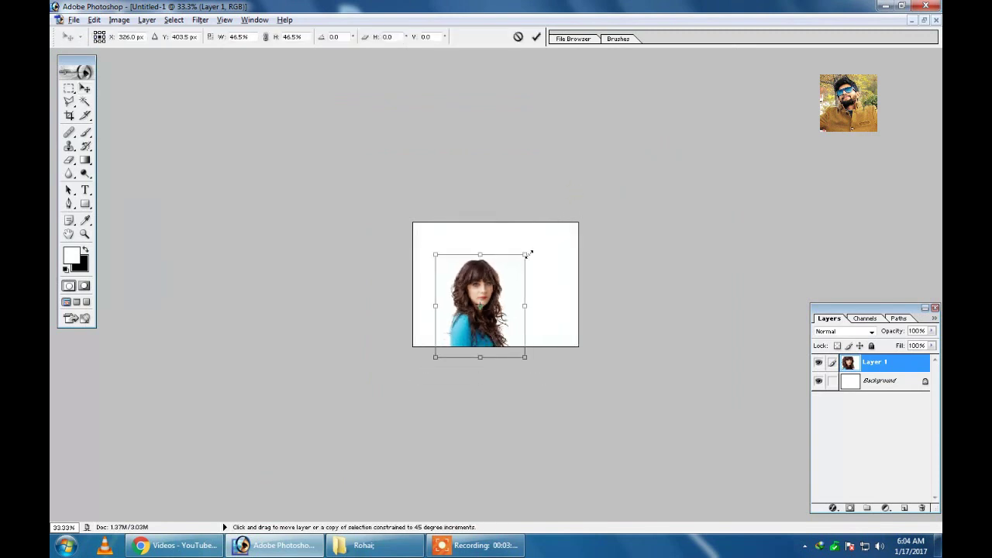
pyautogui.moveTo(481, 306); pyautogui.dragTo(460, 274)
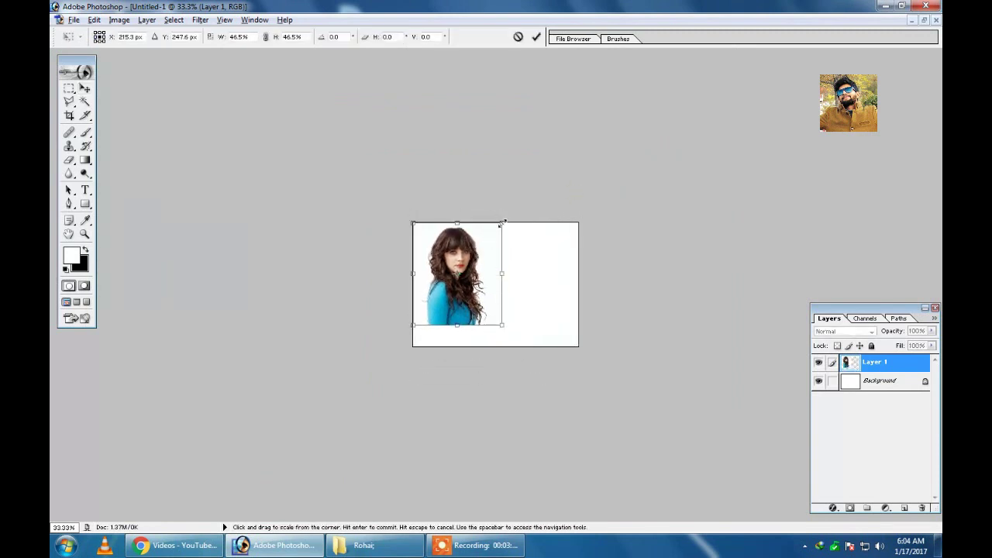
pyautogui.moveTo(502, 223); pyautogui.dragTo(516, 220)
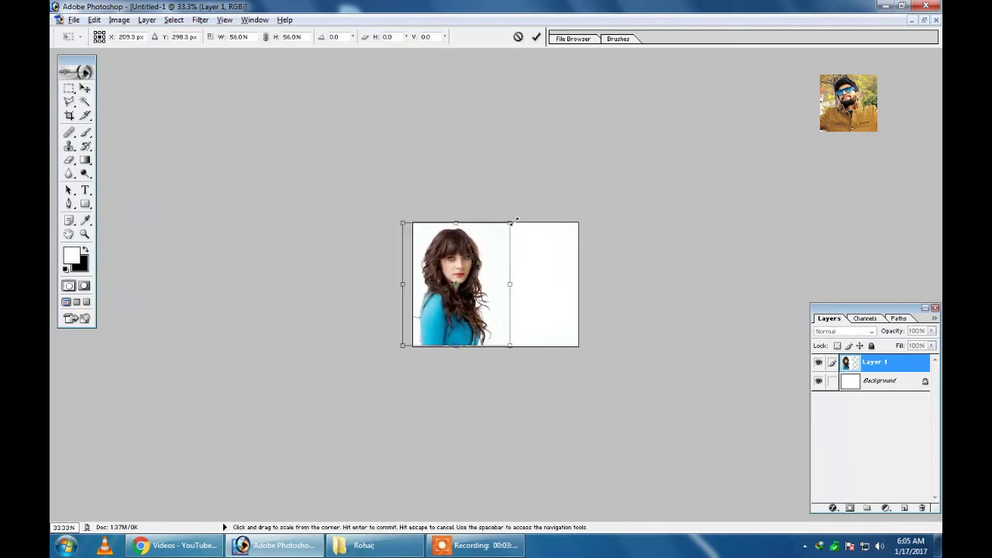
pyautogui.press('Return')
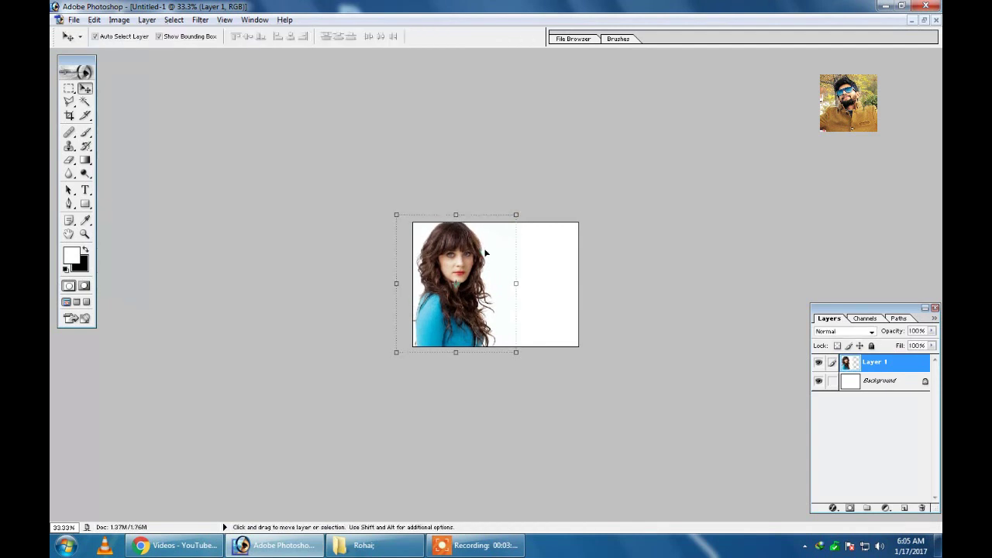
pyautogui.moveTo(486, 253); pyautogui.dragTo(485, 252)
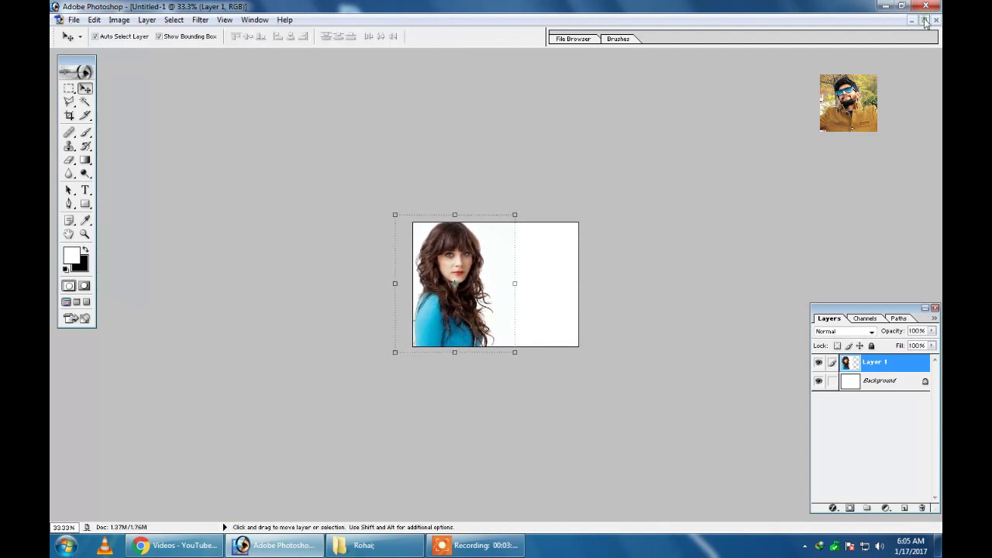
pyautogui.click(925, 20)
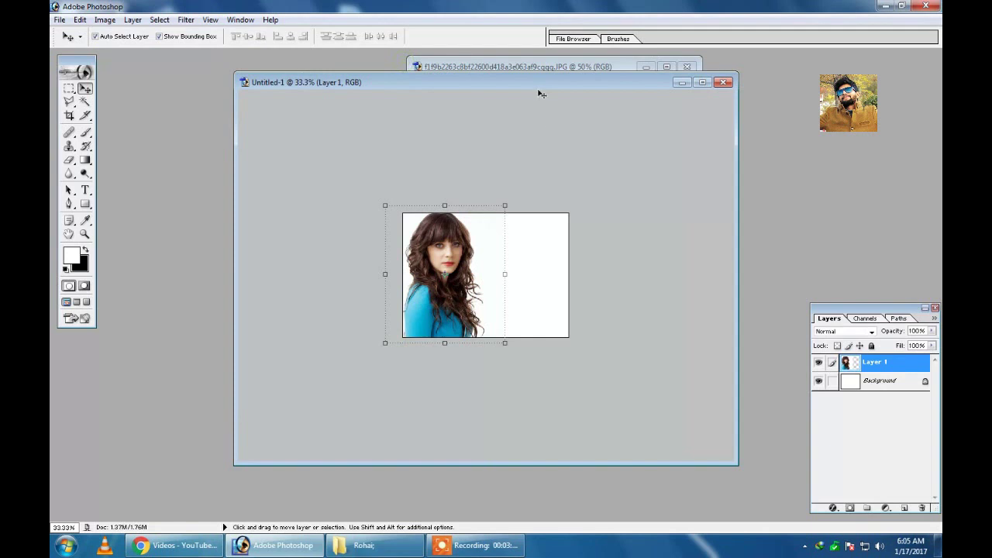
pyautogui.click(533, 67)
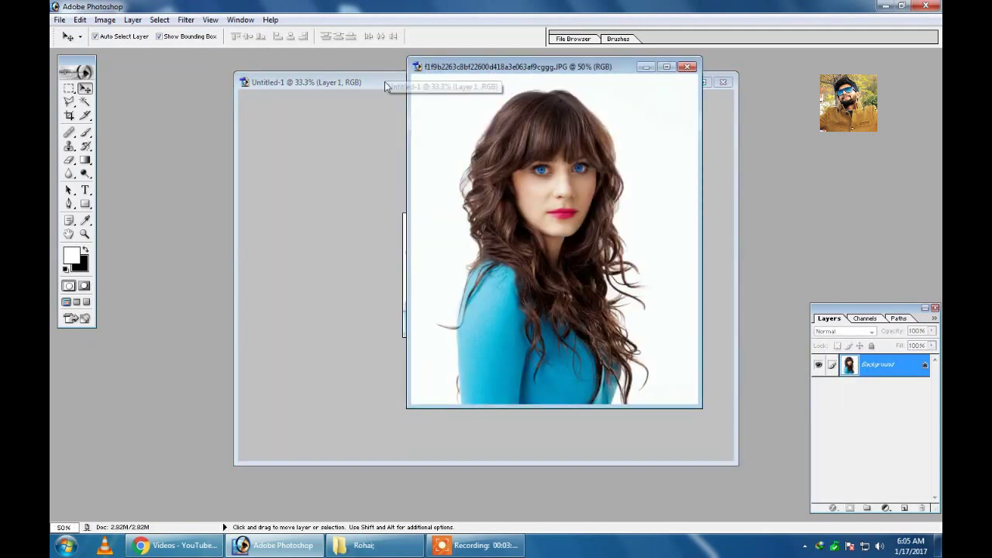
# Step: Drag the retouched portrait into the new canvas at 100% view
pyautogui.moveTo(469, 74); pyautogui.dragTo(616, 92)
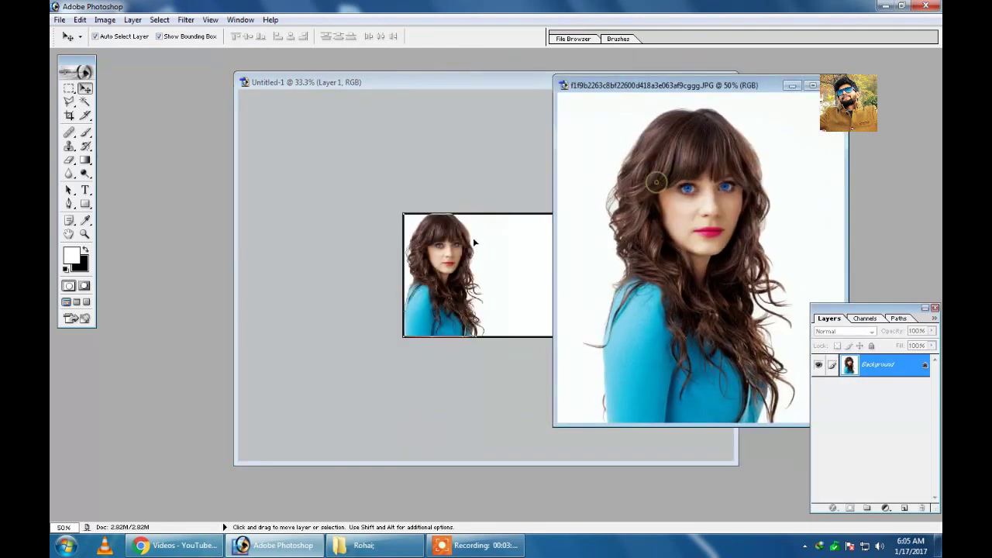
pyautogui.moveTo(653, 186); pyautogui.dragTo(473, 237)
pyautogui.click(702, 82)
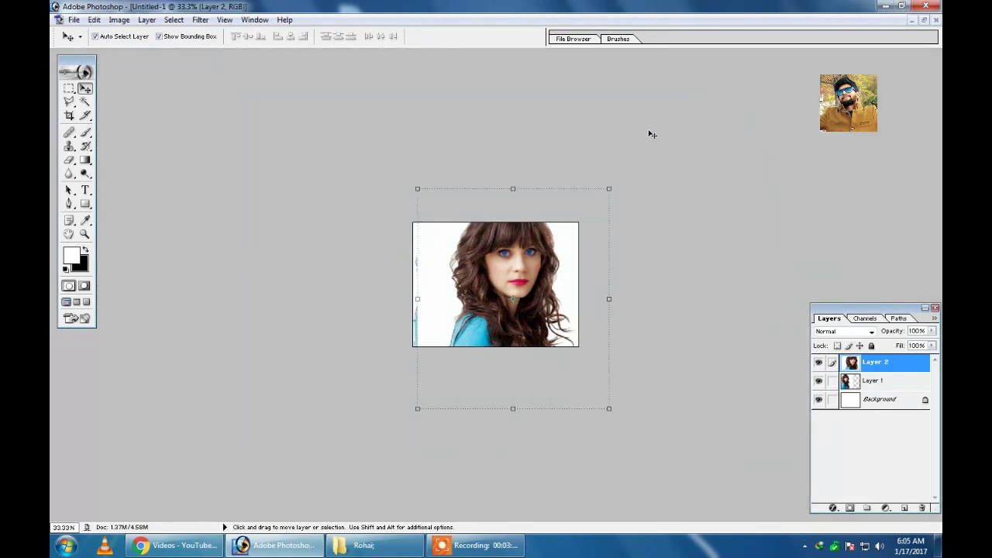
pyautogui.hotkey('ctrl', '+')
pyautogui.hotkey('ctrl', '+')
pyautogui.hotkey('ctrl', '+')
# Step: Scale the retouched portrait to 64% and position it on the canvas's right side
pyautogui.hotkey('ctrl', 't')
pyautogui.moveTo(853, 83)
pyautogui.mouseDown()
pyautogui.moveTo(701, 225)
pyautogui.moveTo(673, 266)
pyautogui.mouseUp()
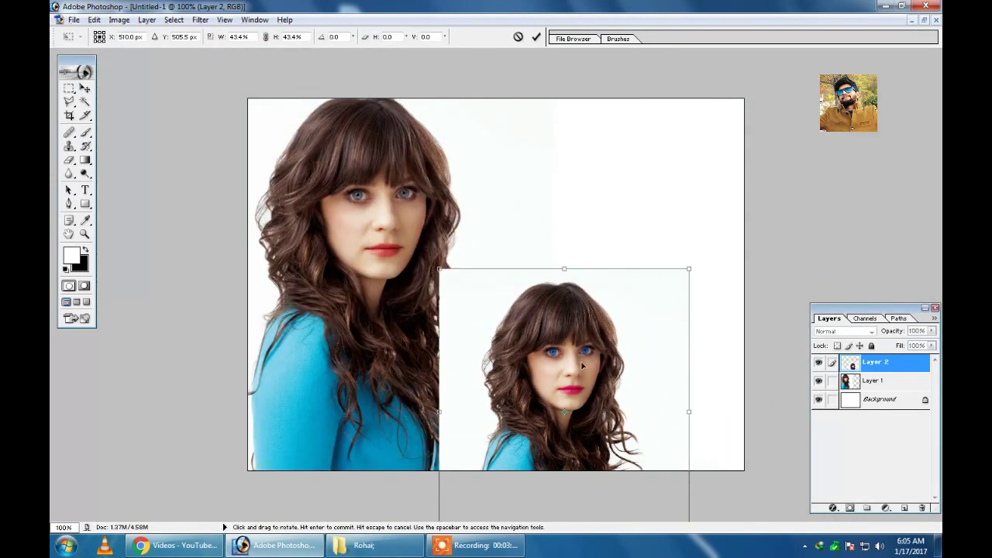
pyautogui.moveTo(633, 314); pyautogui.dragTo(705, 158)
pyautogui.moveTo(764, 109); pyautogui.dragTo(822, 48)
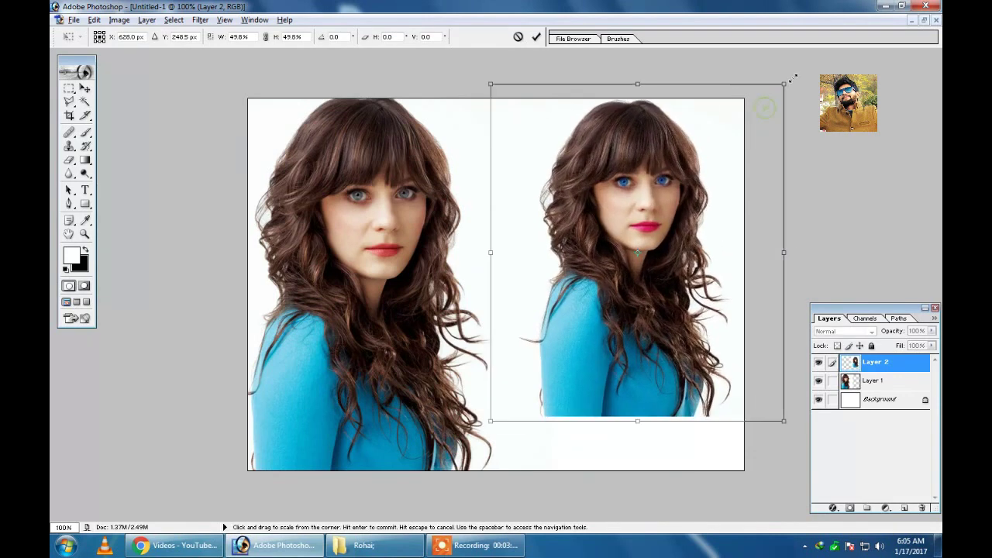
pyautogui.moveTo(641, 176); pyautogui.dragTo(639, 202)
pyautogui.press('Return')
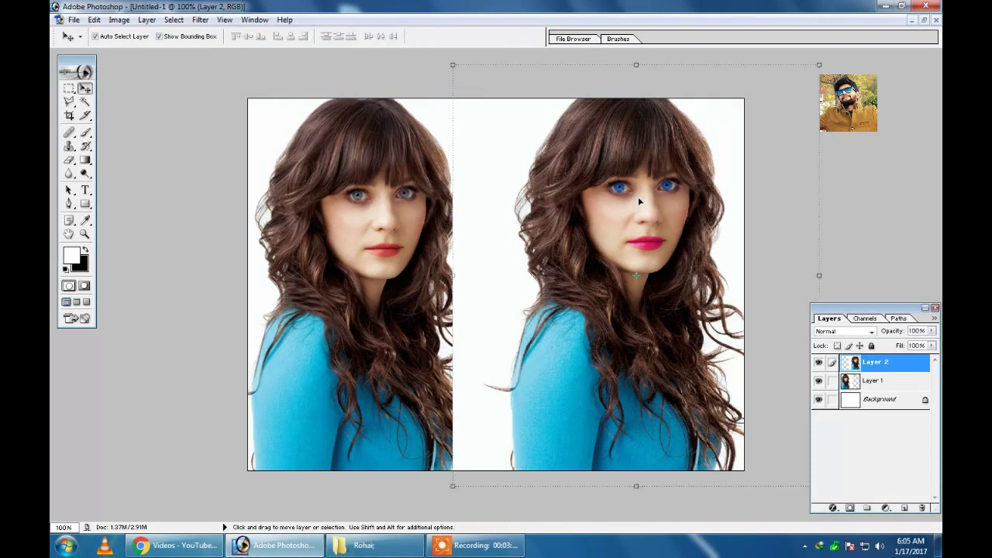
# Step: Send the retouched layer (Layer 2) below the original with Ctrl+[
pyautogui.press('shift')
pyautogui.hotkey('ctrl', '-')
pyautogui.hotkey('ctrl', '+')
pyautogui.hotkey('ctrl', '[')
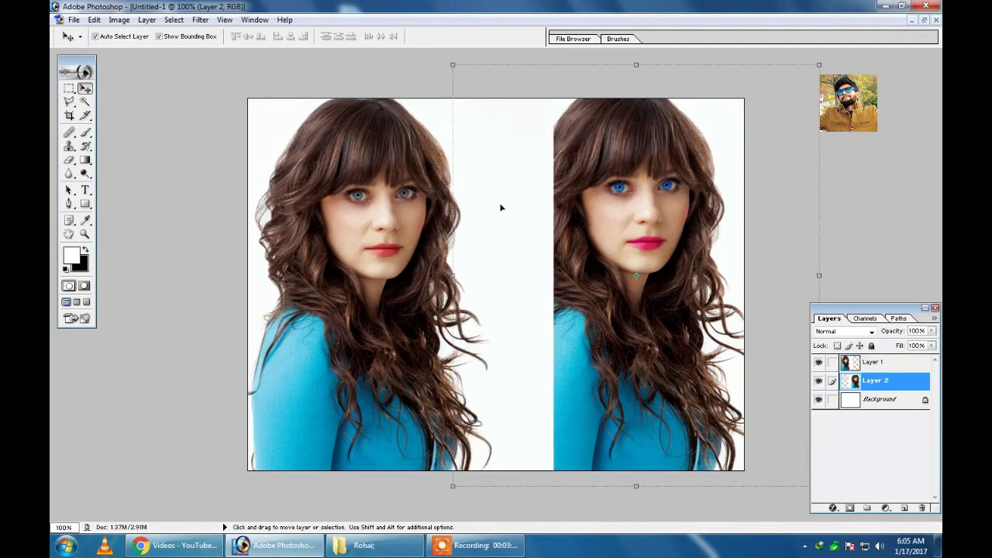
pyautogui.click(69, 102)
# Step: Lasso the seam area between the portraits and feather it by 2 px
pyautogui.moveTo(509, 82); pyautogui.dragTo(499, 434)
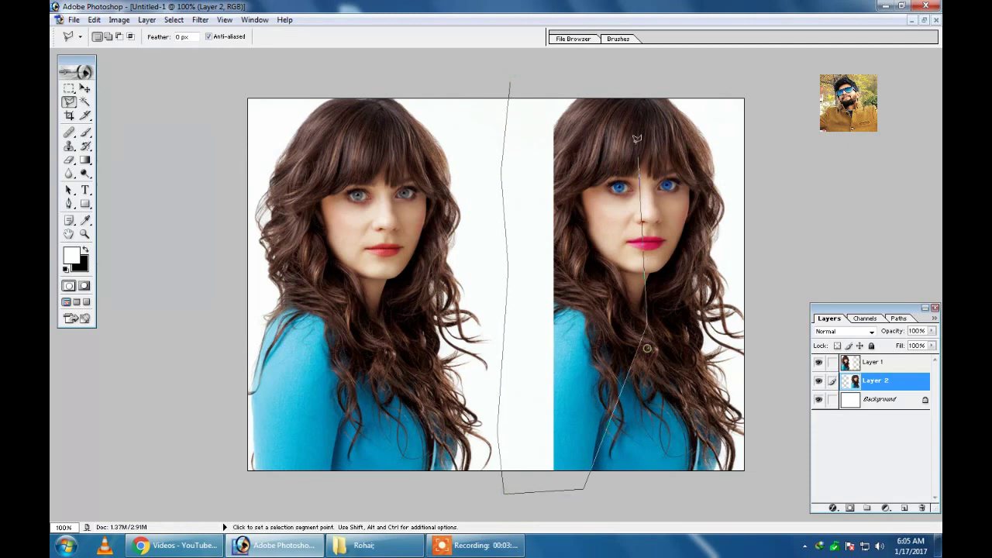
pyautogui.moveTo(570, 494); pyautogui.dragTo(600, 83)
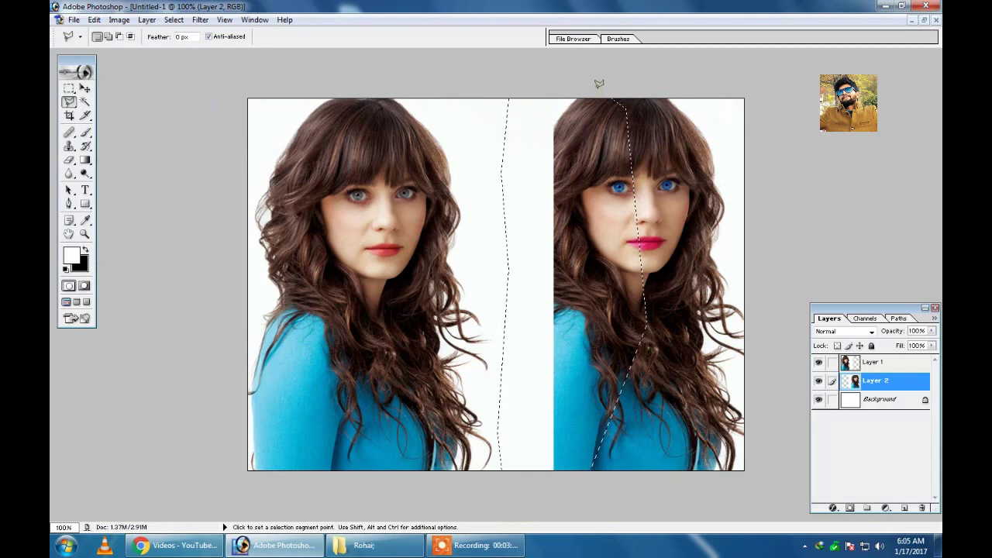
pyautogui.hotkey('ctrl', 'alt', 'd')
pyautogui.write('2')
pyautogui.press('Return')
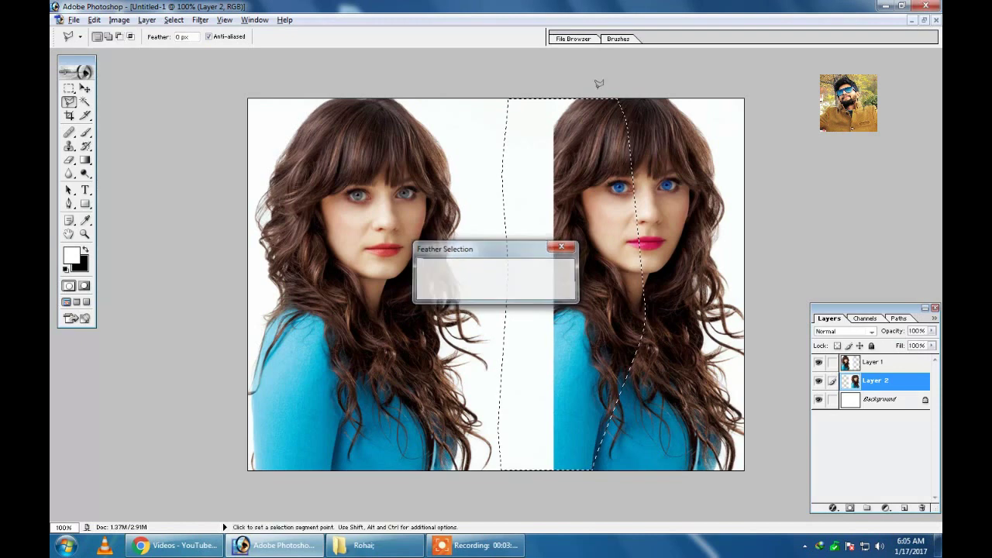
# Step: Delete the feathered seam from the original's layer instead of Layer 2, then deselect
pyautogui.press('Delete')
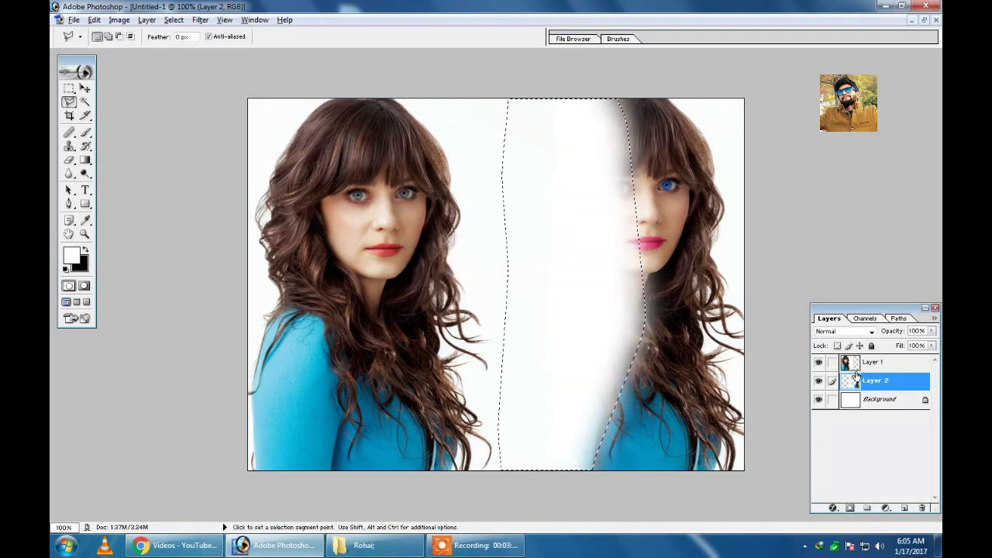
pyautogui.hotkey('ctrl', 'z')
pyautogui.click(871, 363)
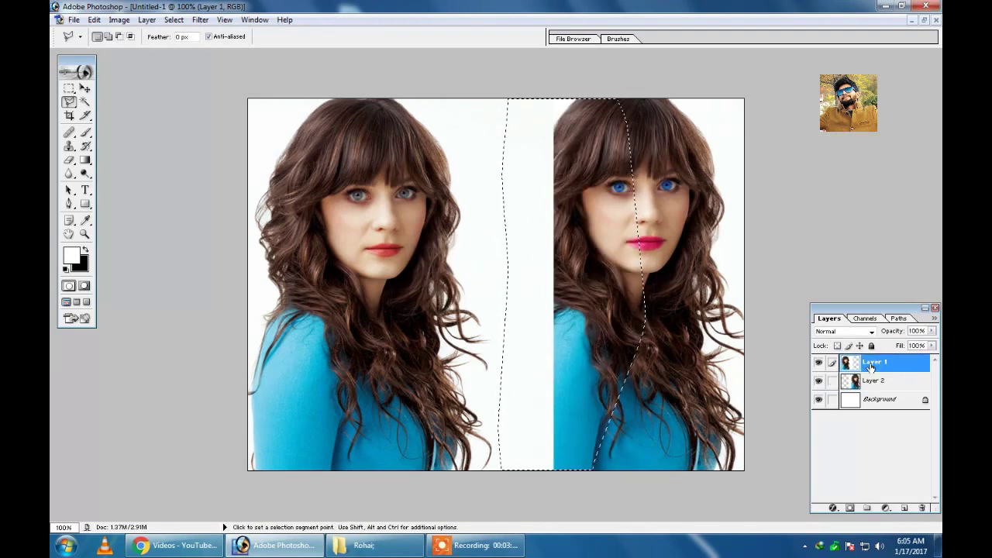
pyautogui.press('Delete')
pyautogui.click(69, 89)
pyautogui.click(216, 88)
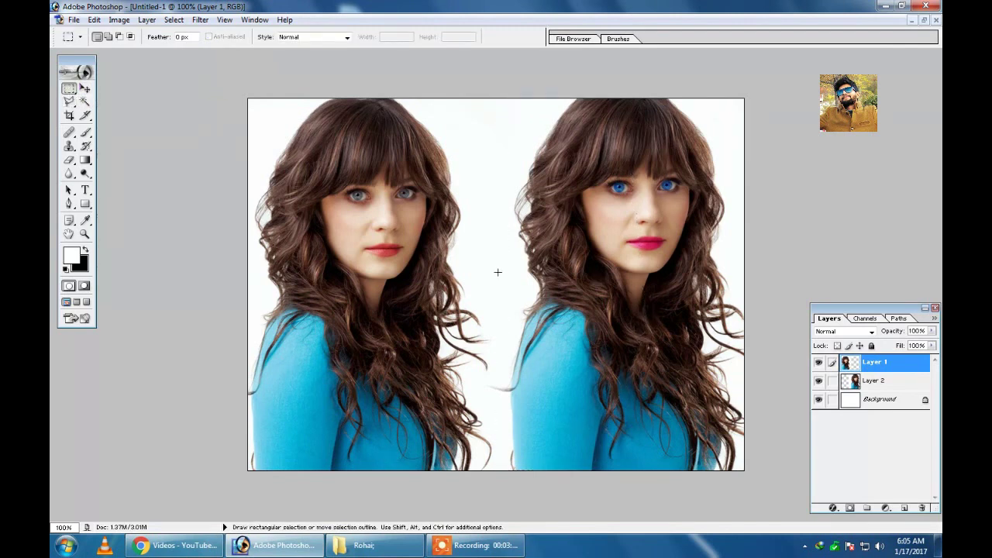
pyautogui.click(500, 549)
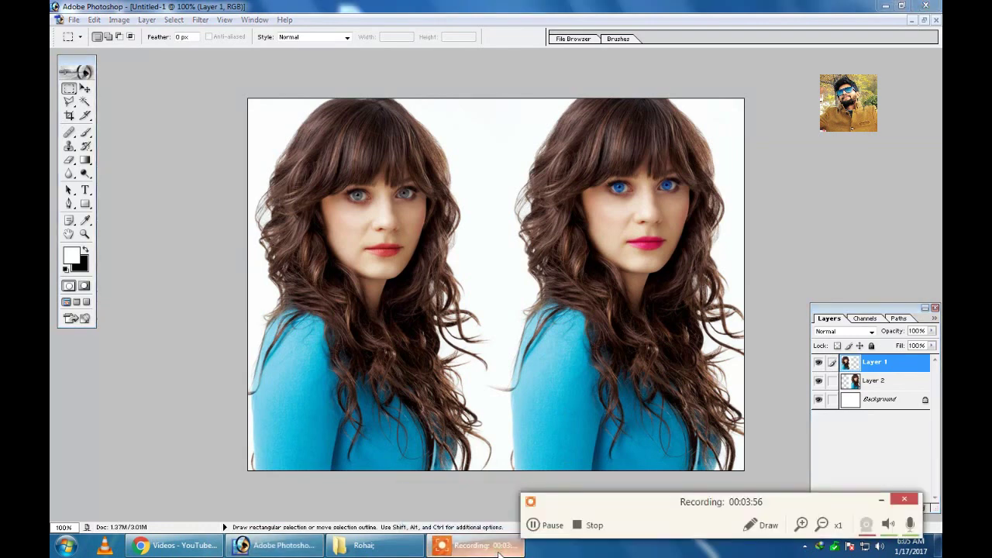